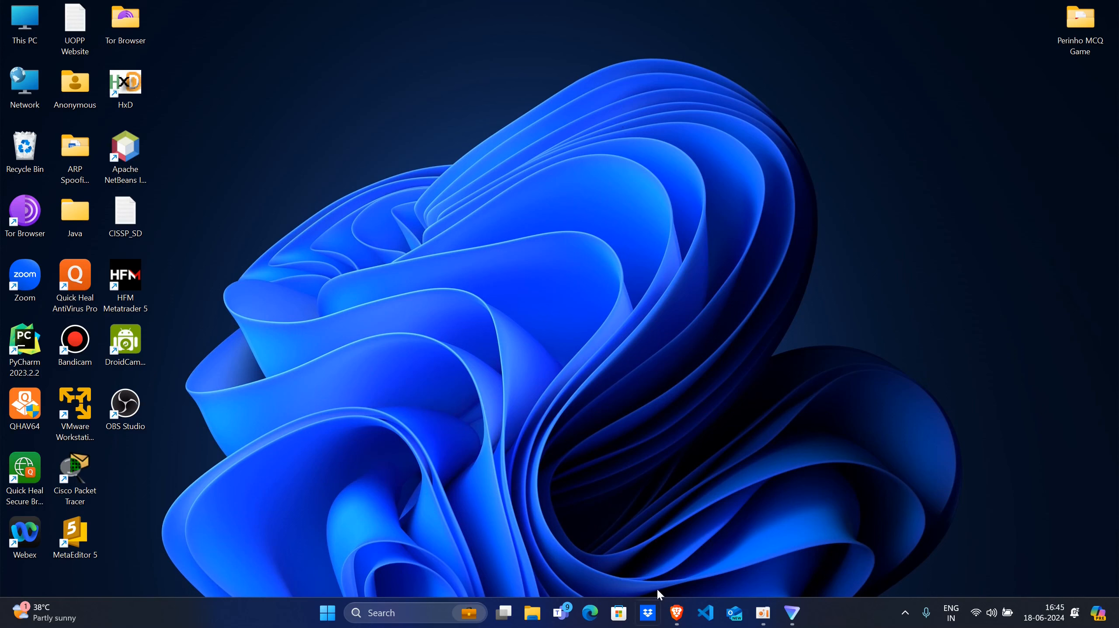
# - Open a new Brave browser window and search the web for "Download virtualbox"
pyautogui.rightClick(685, 615)
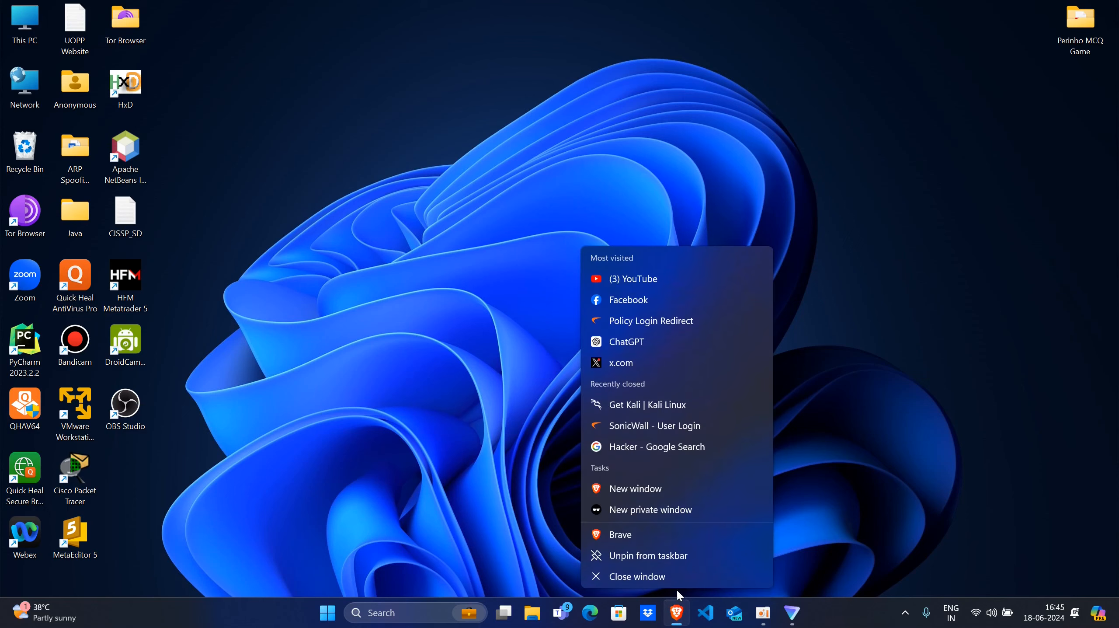
pyautogui.click(636, 497)
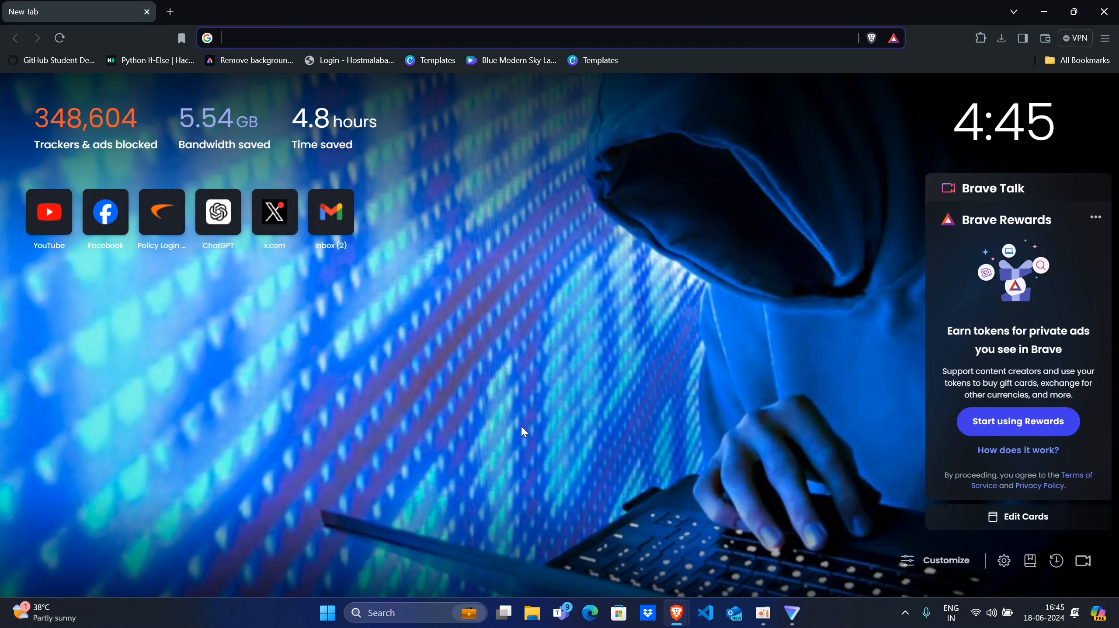
pyautogui.write('d')
pyautogui.press('capslock')
pyautogui.write('OWN')
pyautogui.press('BackSpace')
pyautogui.press('BackSpace')
pyautogui.press('BackSpace')
pyautogui.press('BackSpace')
pyautogui.write('D')
pyautogui.press('capslock')
pyautogui.write('o')
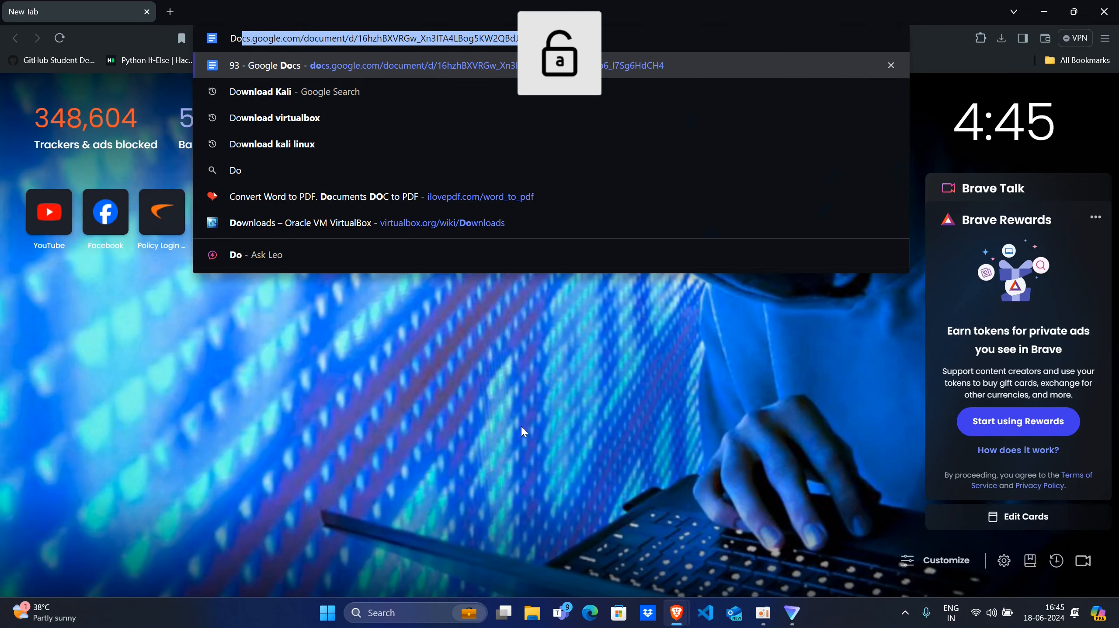
pyautogui.write('wna')
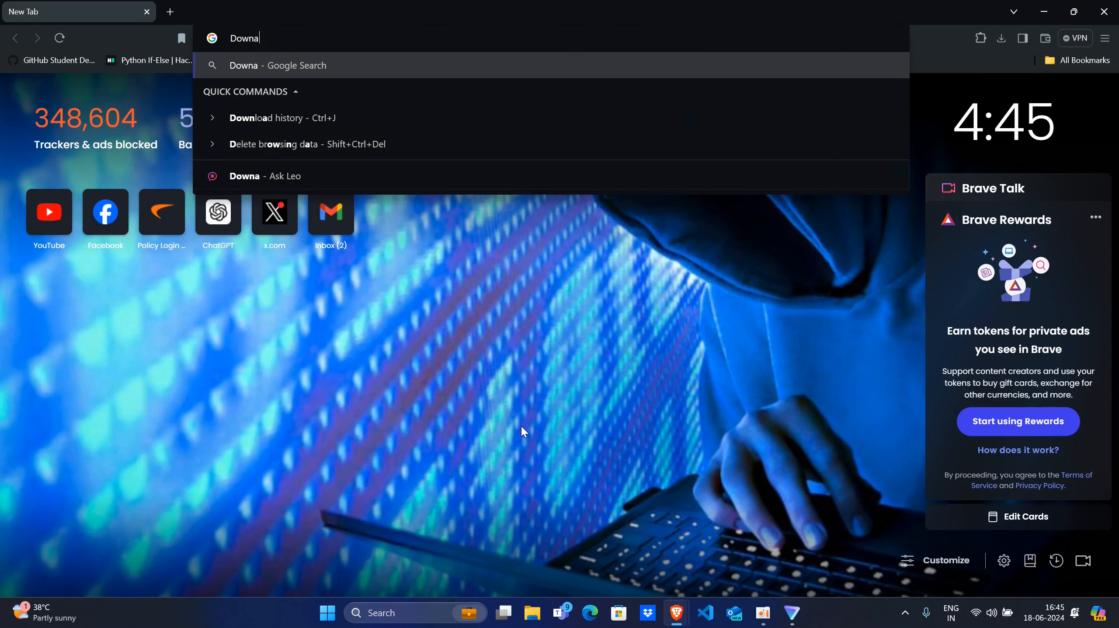
pyautogui.press('BackSpace')
pyautogui.write('load ')
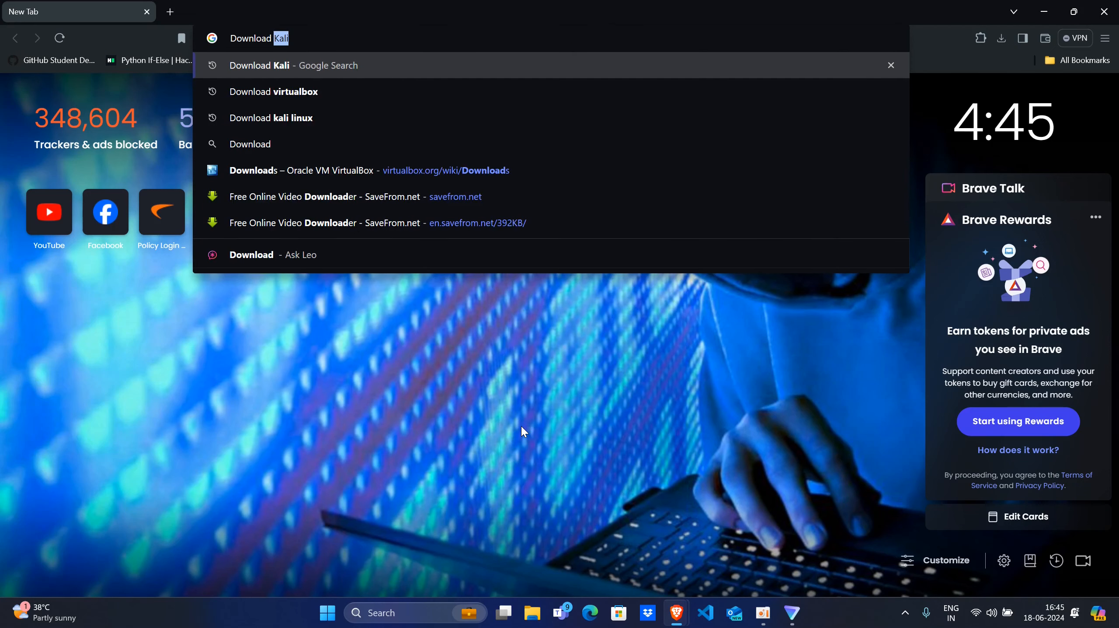
pyautogui.write('virtualbox')
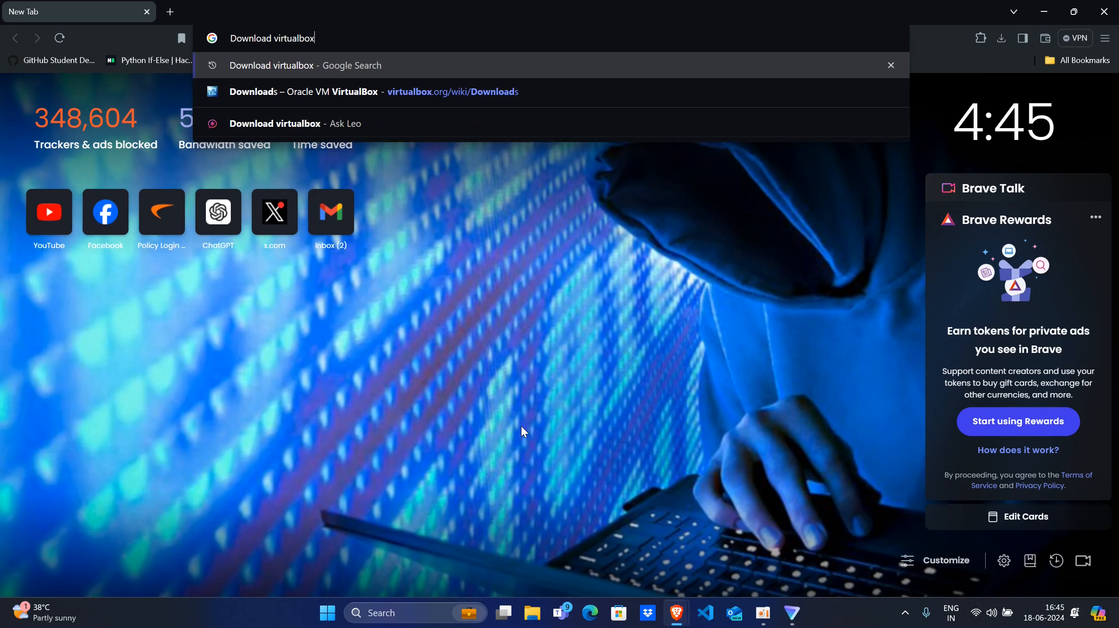
pyautogui.press('Return')
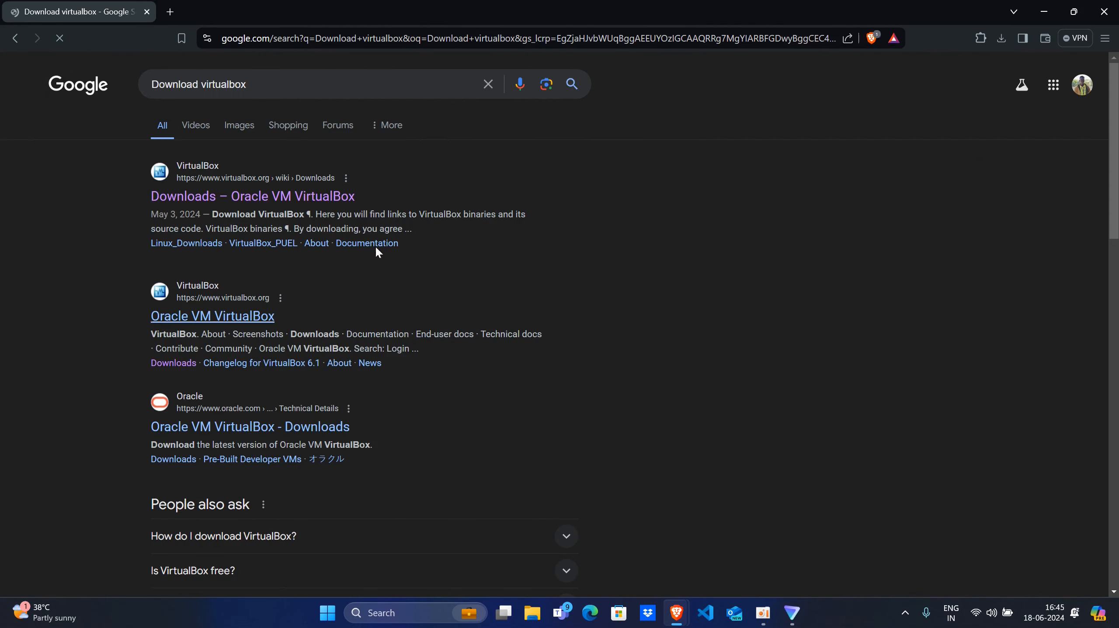
# - Look through the search results and open the "Downloads – Oracle VM VirtualBox" page on virtualbox.org
pyautogui.scroll(-7, 287, 414)
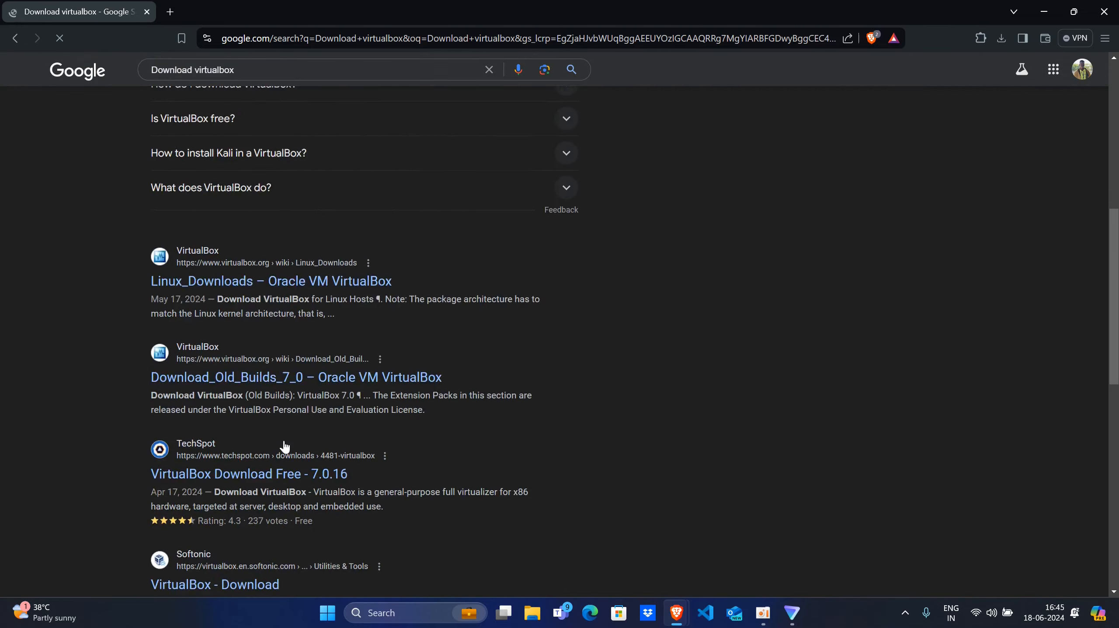
pyautogui.scroll(7, 283, 450)
pyautogui.scroll(-3, 300, 443)
pyautogui.scroll(-12, 301, 443)
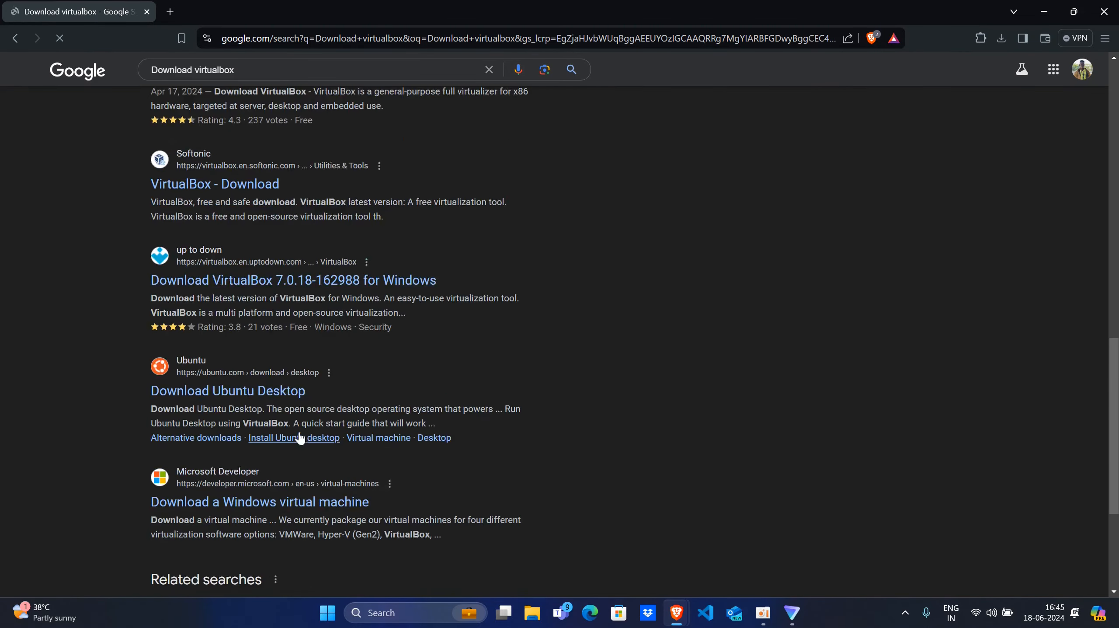
pyautogui.scroll(10, 299, 440)
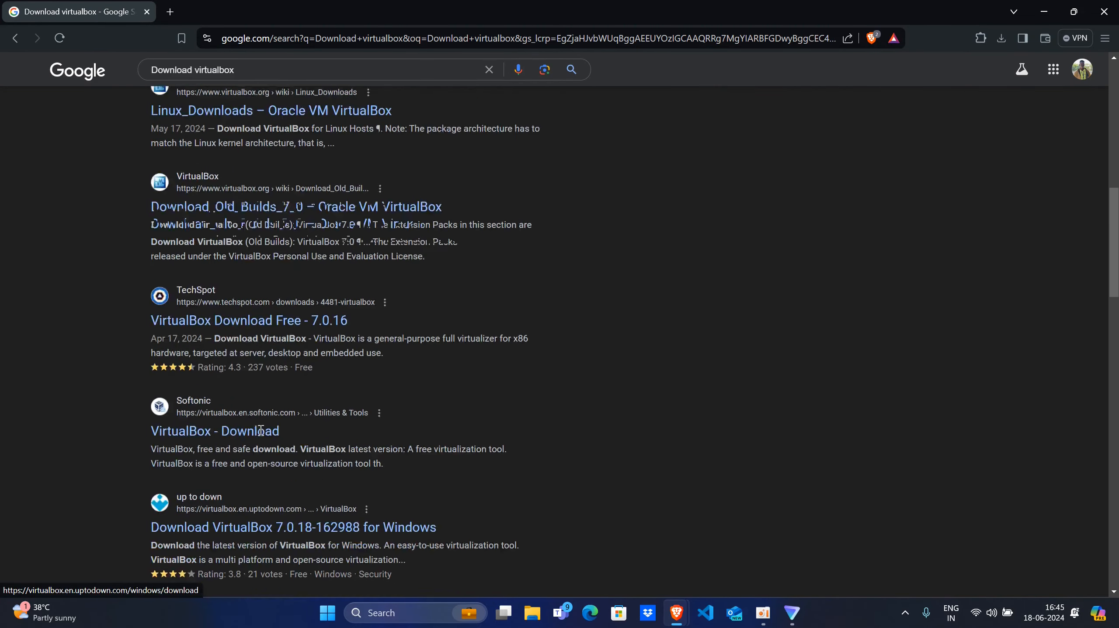
pyautogui.scroll(5, 262, 424)
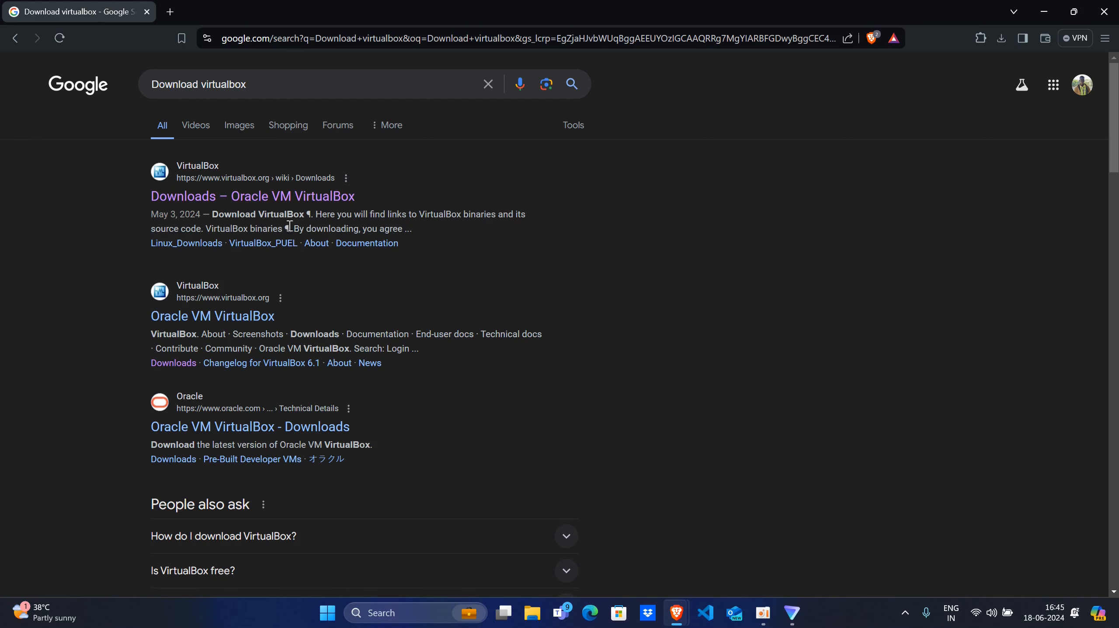
pyautogui.click(254, 204)
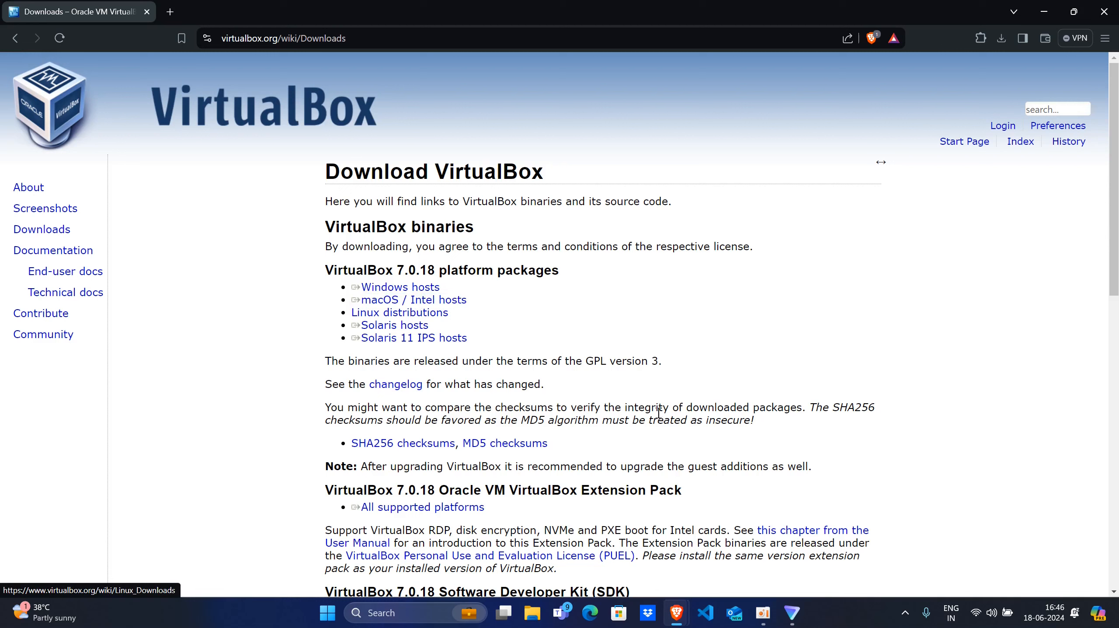
# - Start downloading the VirtualBox 7.0.18 platform package for Windows hosts, and cancel the save
pyautogui.click(396, 288)
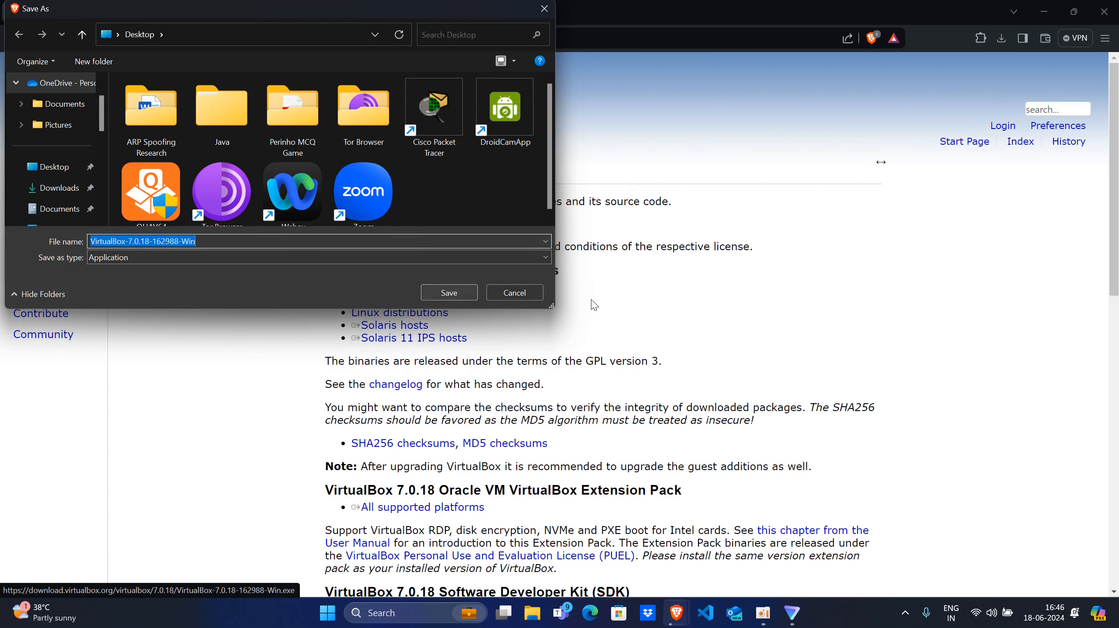
pyautogui.click(512, 291)
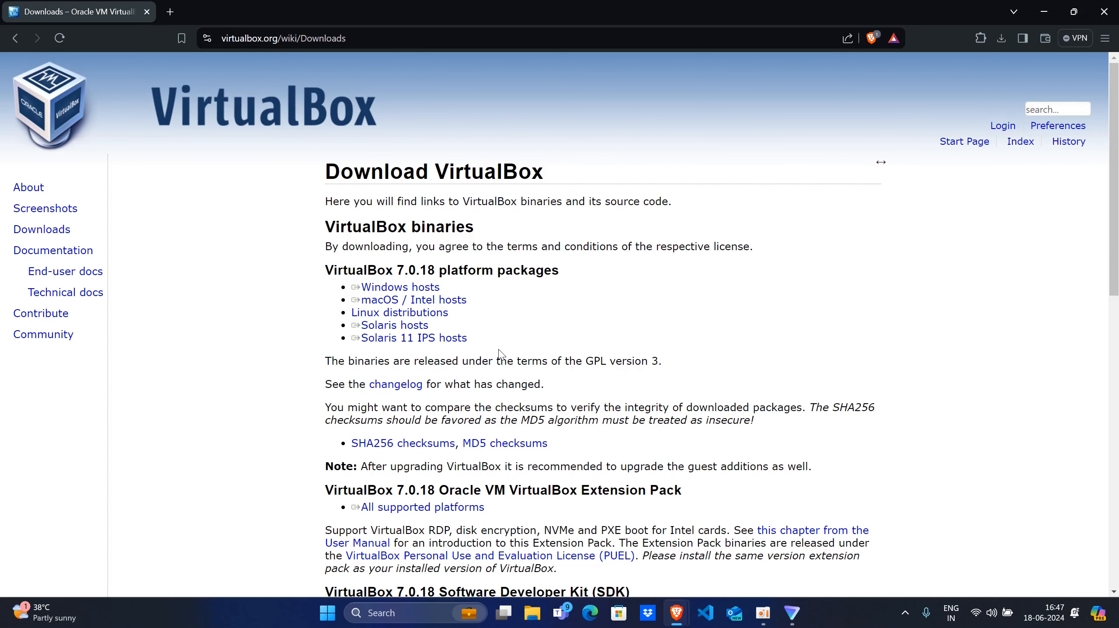
# - Start downloading the VirtualBox 7.0.18 Extension Pack for all supported platforms, choose the Downloads folder, and cancel the save
pyautogui.scroll(-1, 538, 359)
pyautogui.doubleClick(361, 426)
pyautogui.click(427, 423)
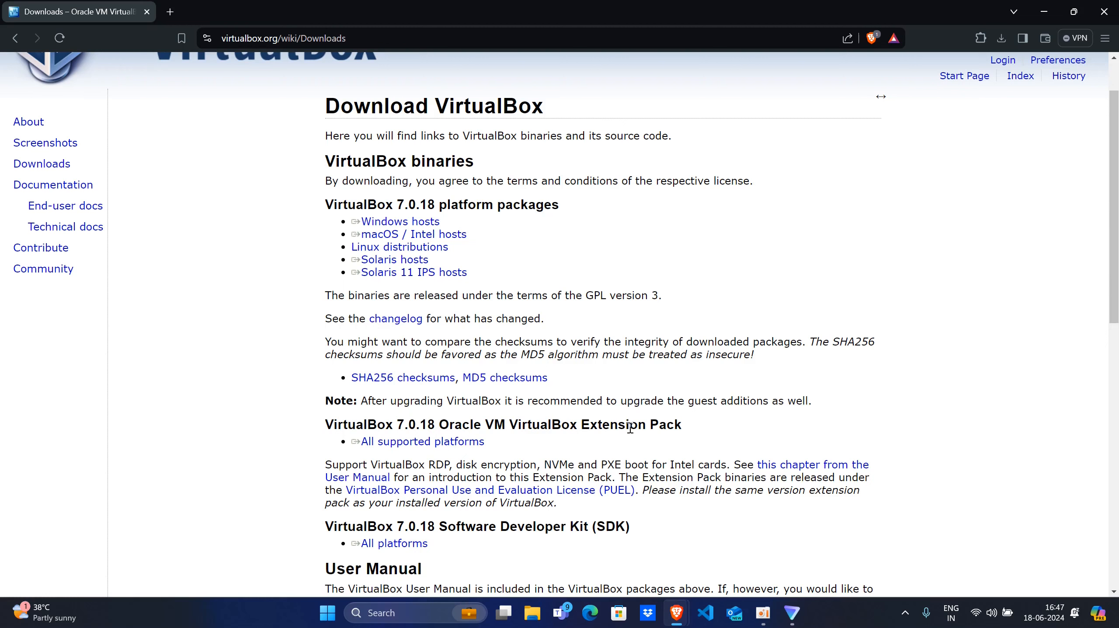
pyautogui.tripleClick(383, 451)
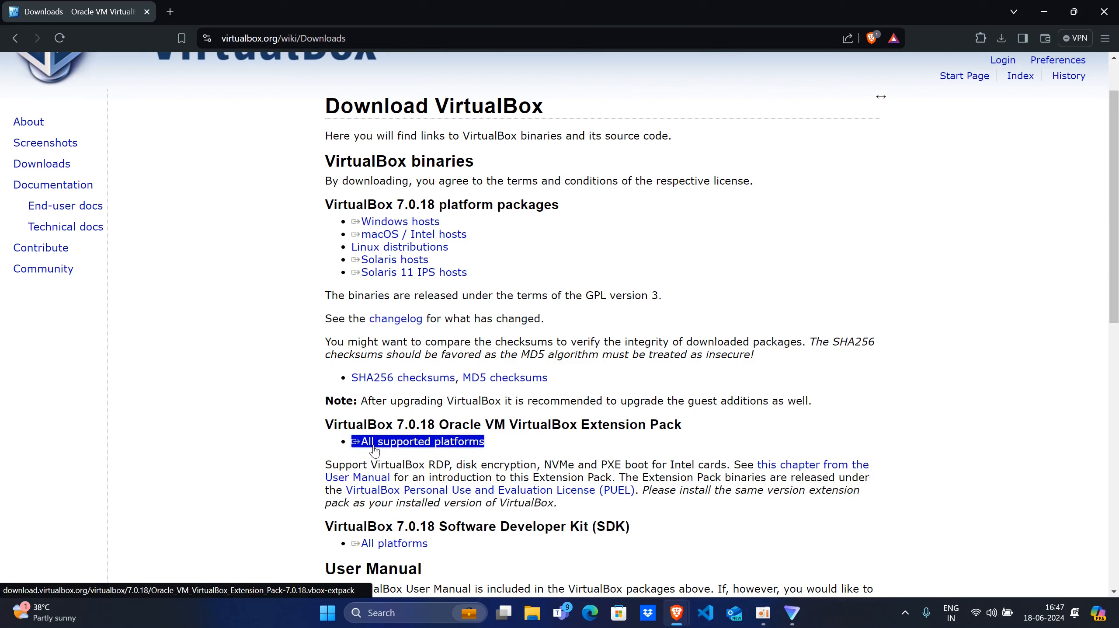
pyautogui.click(421, 446)
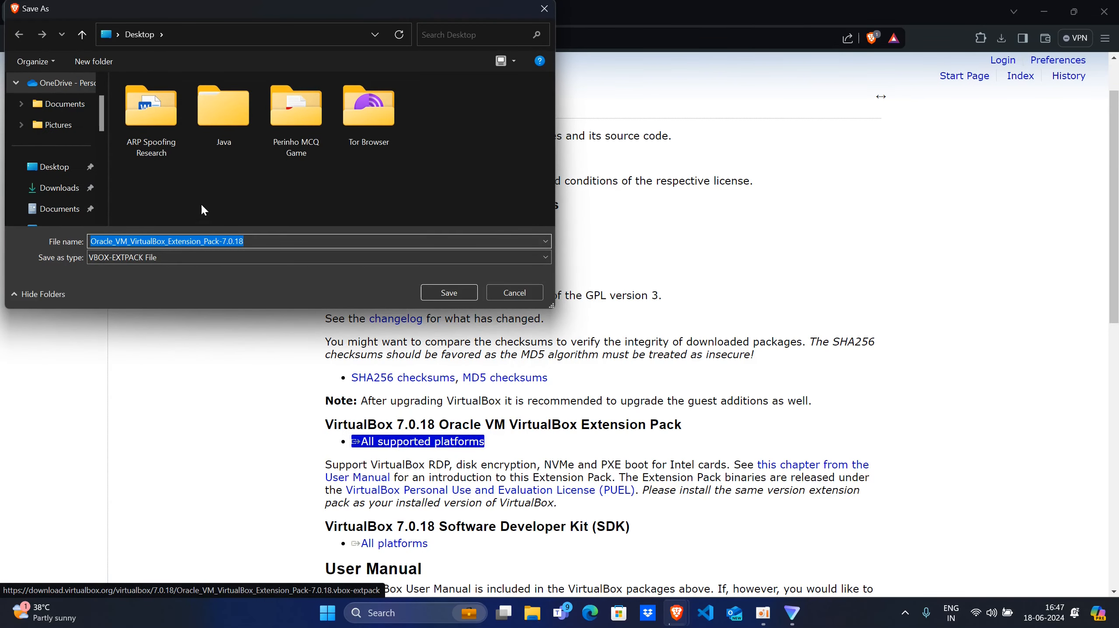
pyautogui.click(58, 187)
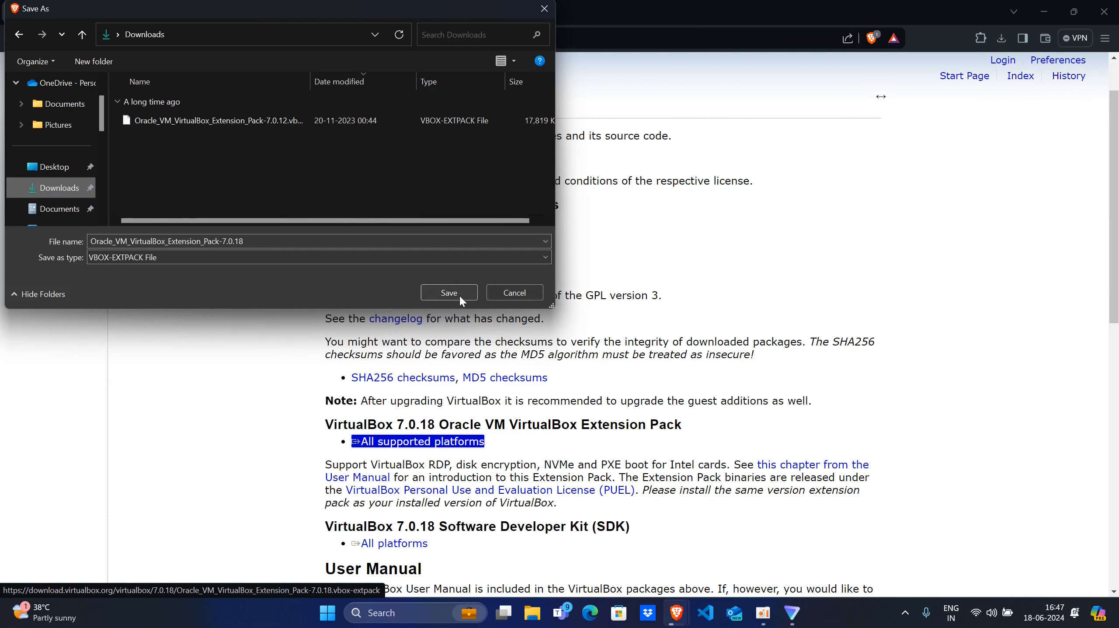
pyautogui.click(501, 291)
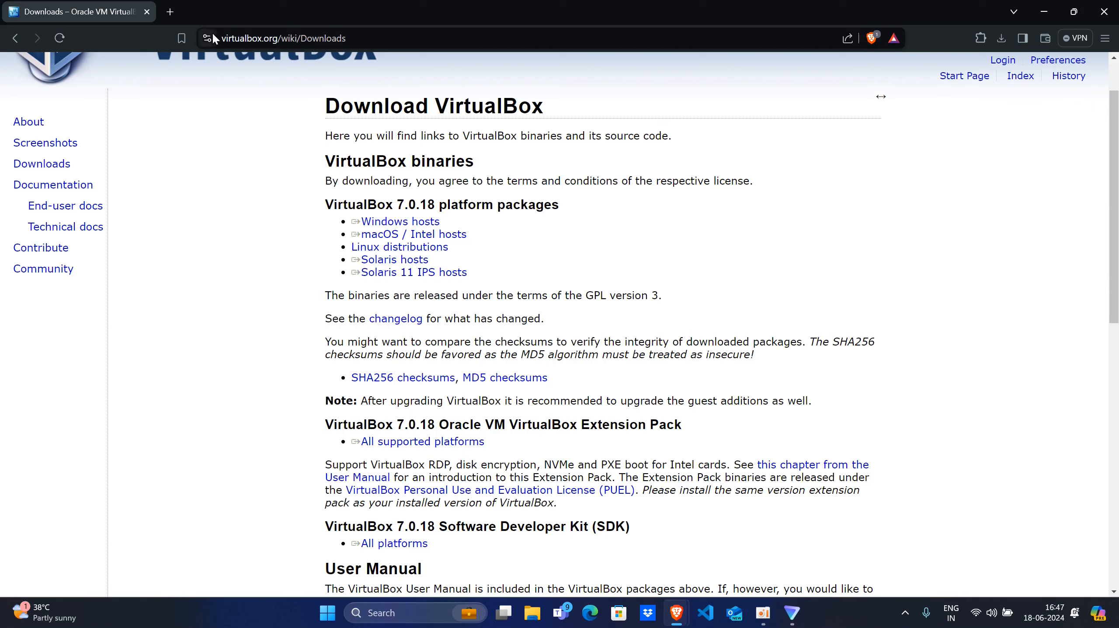
# - Search the web for "Download Kali"
pyautogui.click(249, 39)
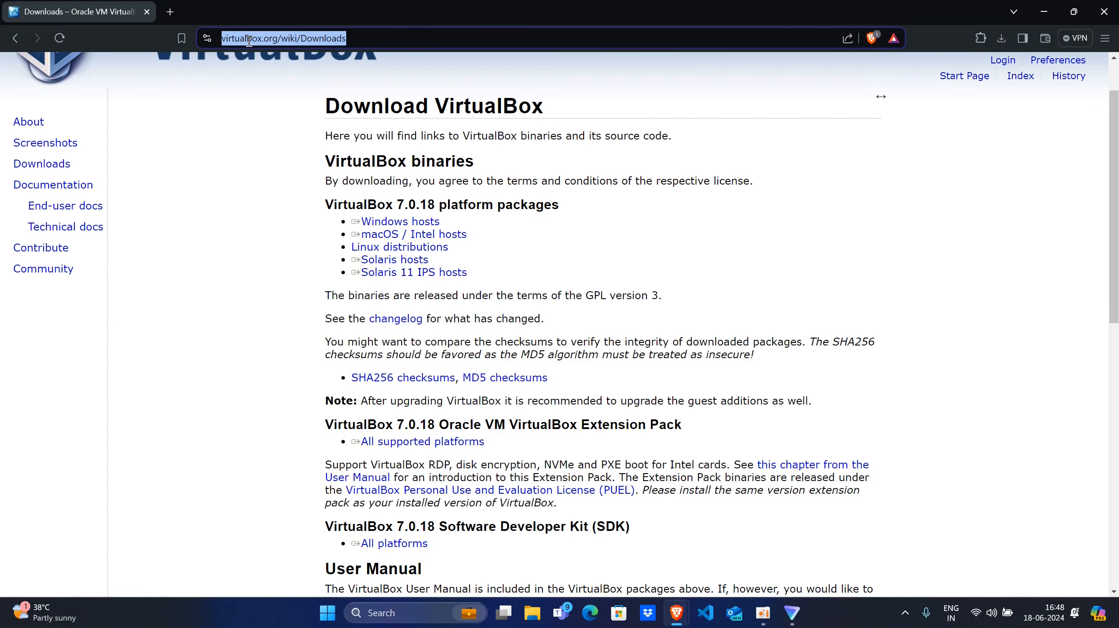
pyautogui.write('Dwo')
pyautogui.press('BackSpace')
pyautogui.press('BackSpace')
pyautogui.write('ownload')
pyautogui.press('capslock')
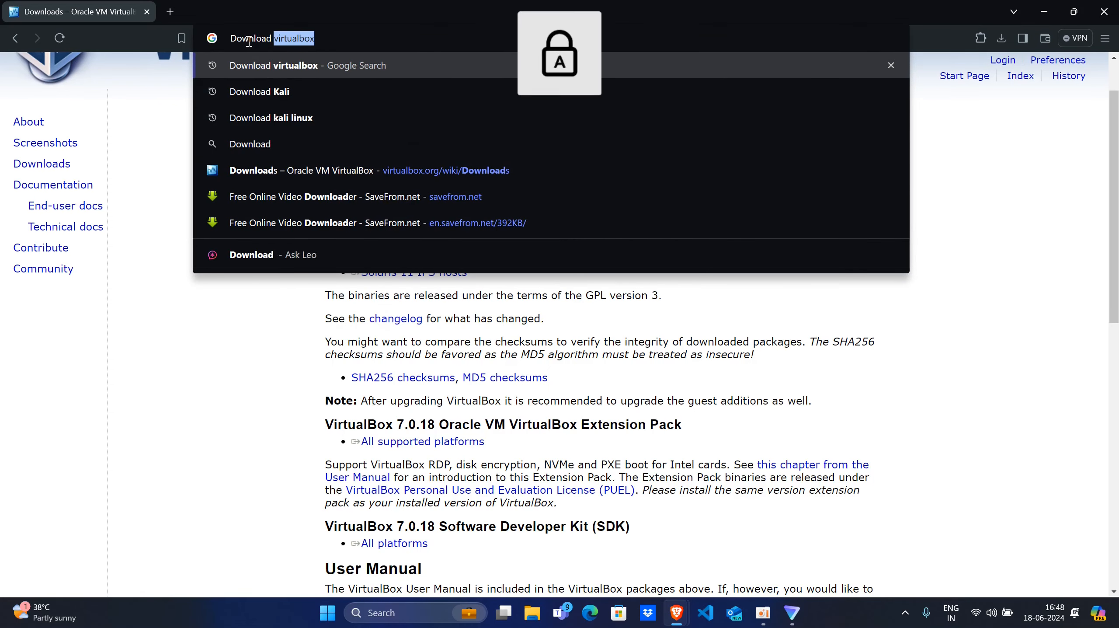
pyautogui.write('K')
pyautogui.press('capslock')
pyautogui.write('ali')
pyautogui.press('Return')
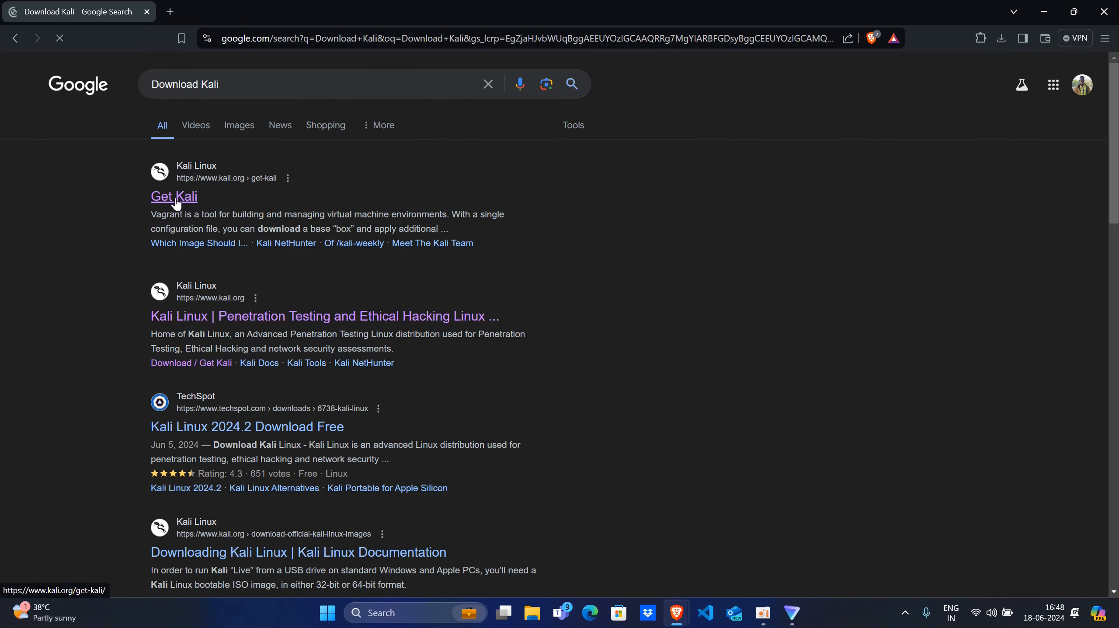
# - Open the Get Kali page from the results and go to its Virtual Machines section
pyautogui.scroll(-20, 645, 387)
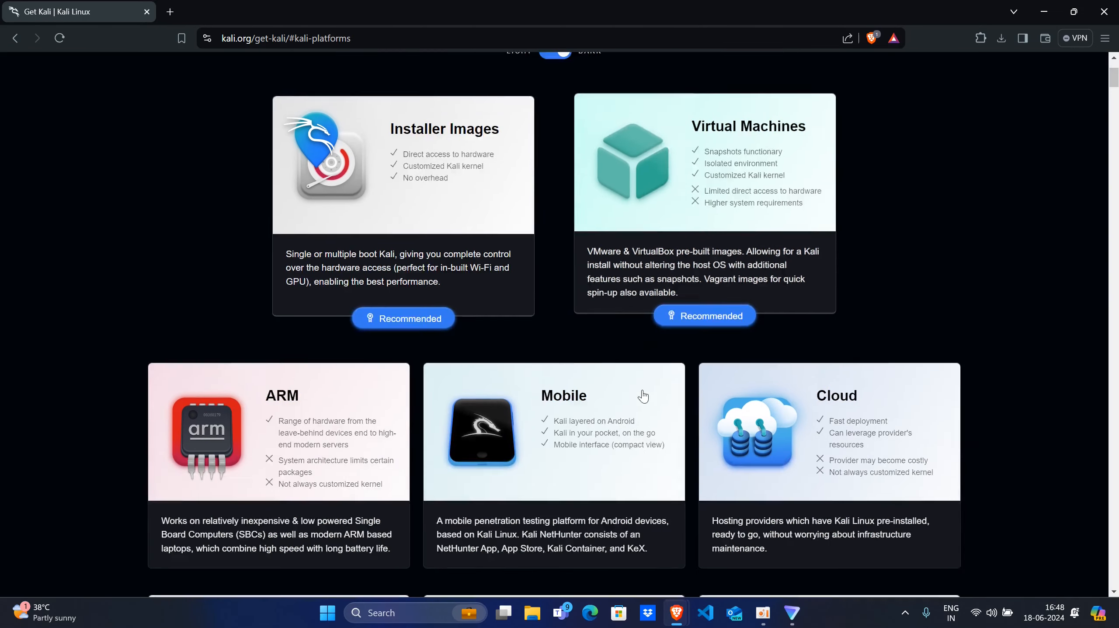
pyautogui.scroll(20, 584, 378)
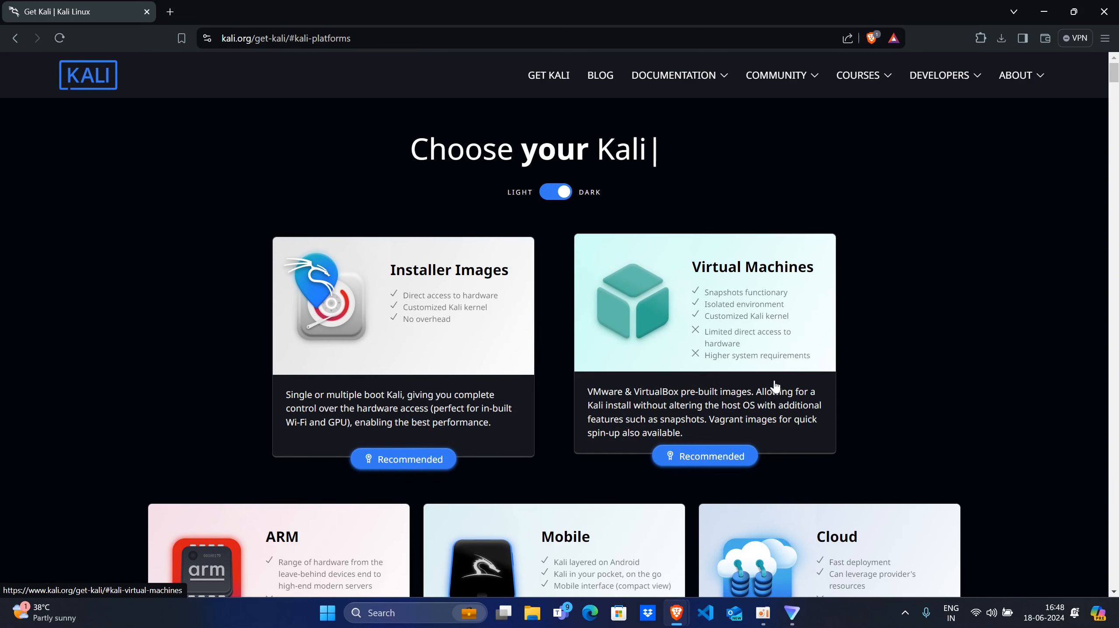
pyautogui.click(692, 320)
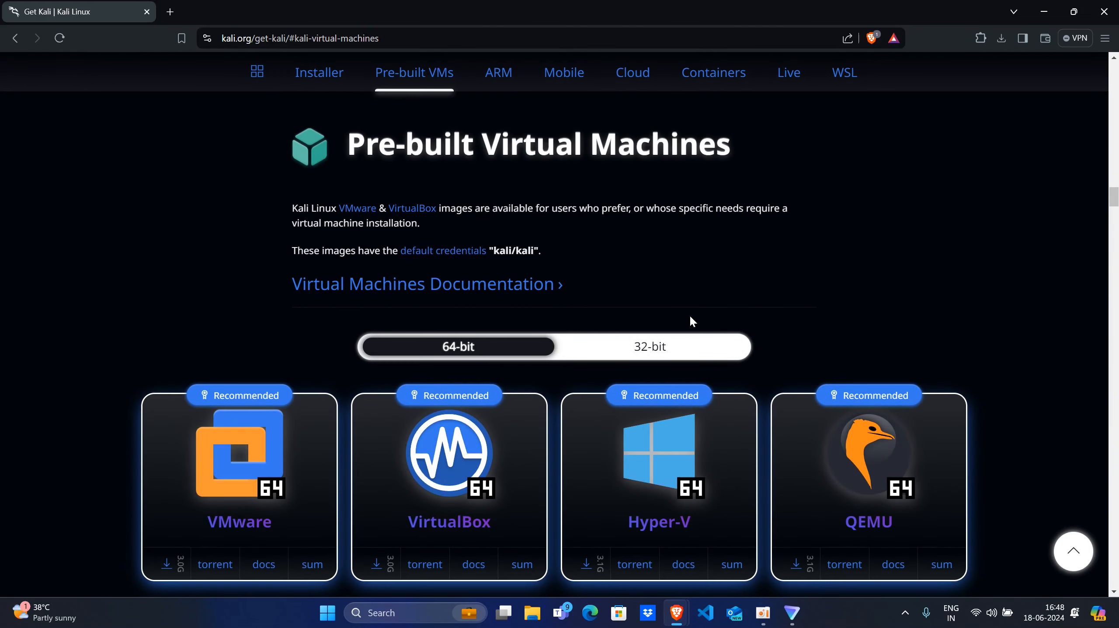
# - Examine the pre-built virtual machine images, comparing the 32-bit and 64-bit selections
pyautogui.scroll(-2, 492, 322)
pyautogui.scroll(-6, 492, 326)
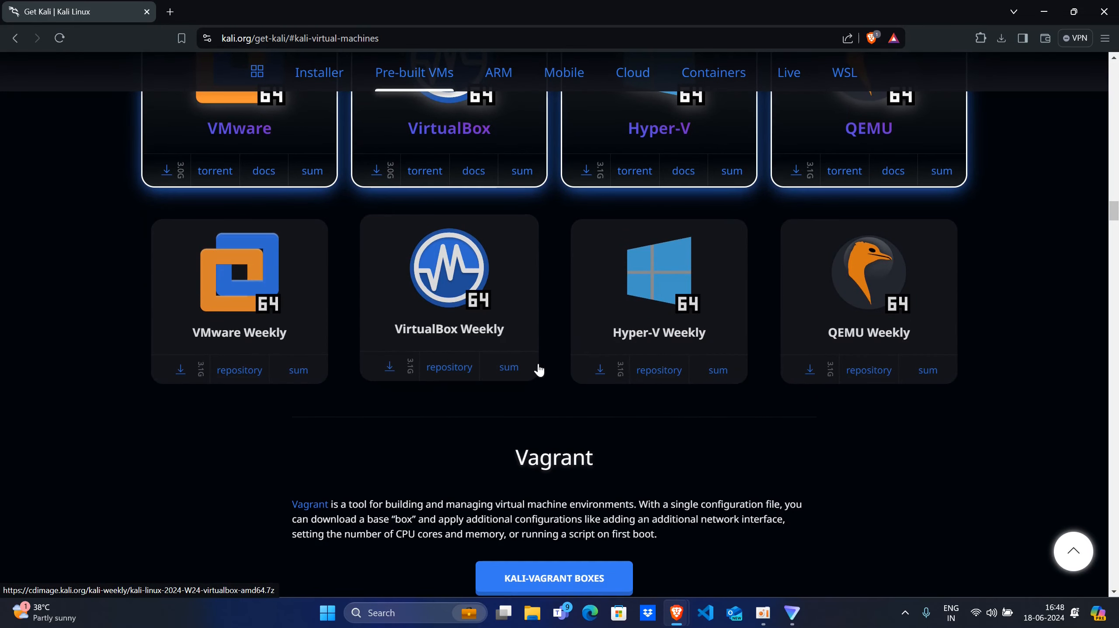
pyautogui.scroll(3, 537, 369)
pyautogui.scroll(2, 611, 399)
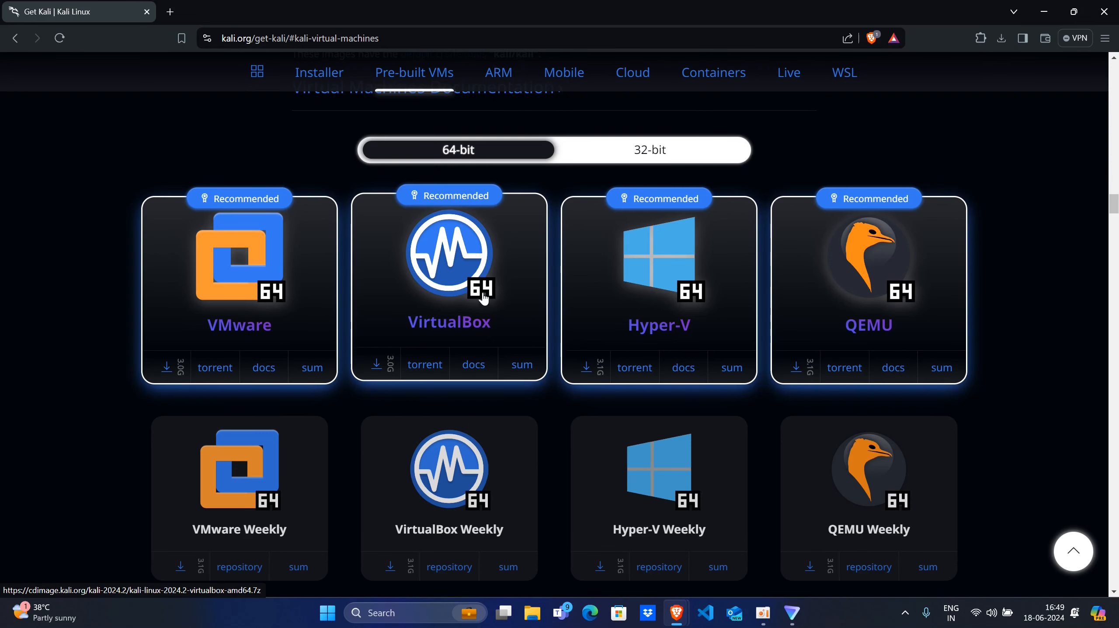
pyautogui.click(646, 158)
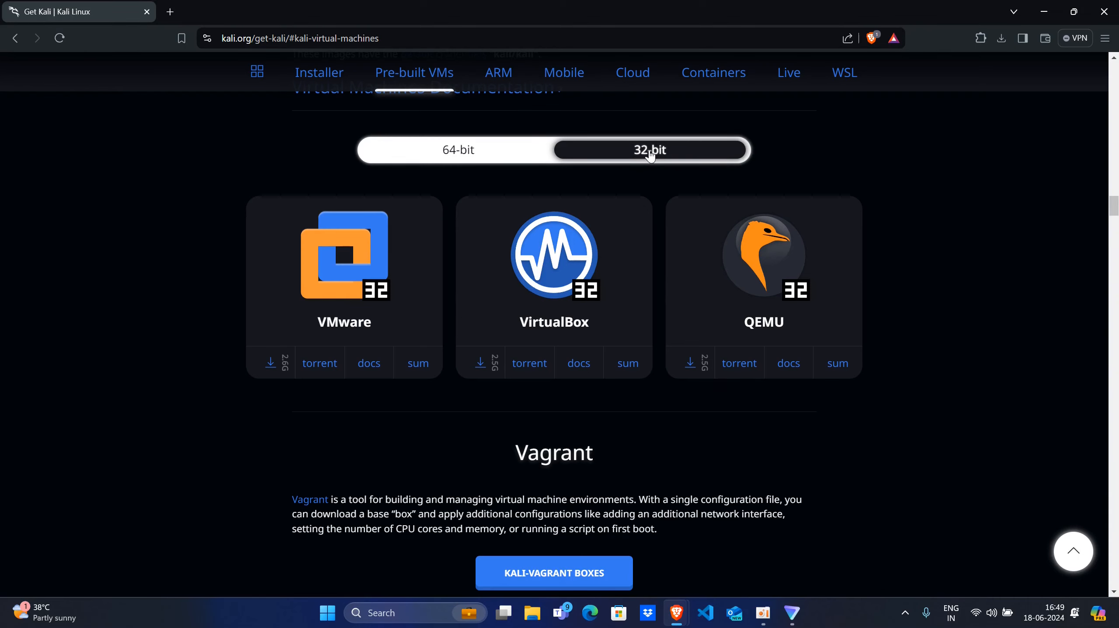
pyautogui.click(474, 154)
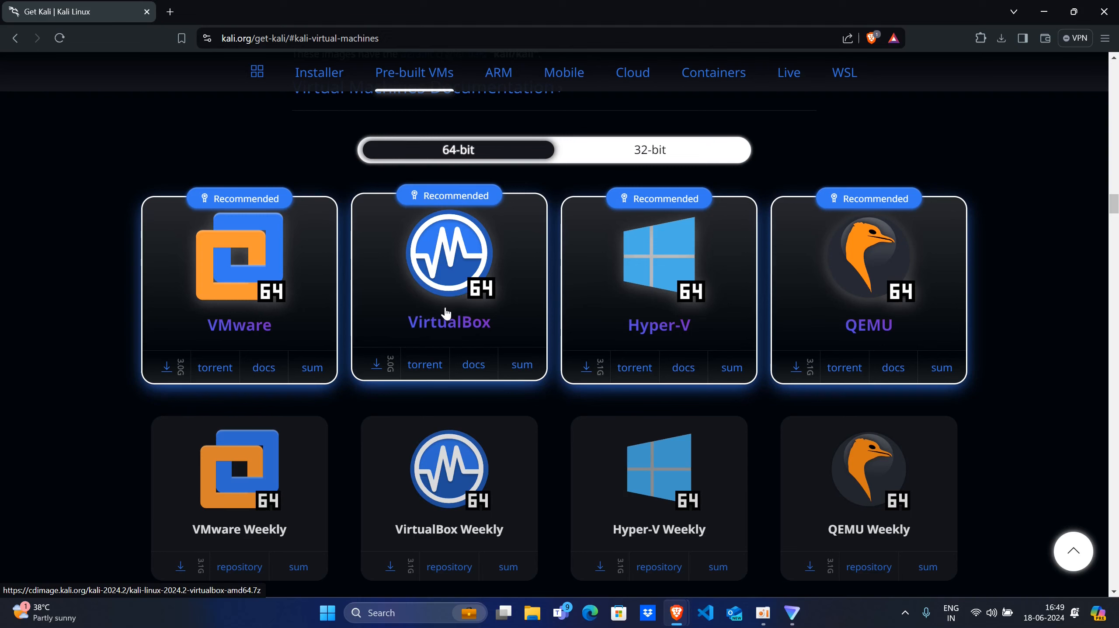
# - Start downloading the 64-bit Kali image for VirtualBox, choose the Downloads folder, and cancel the save
pyautogui.click(376, 368)
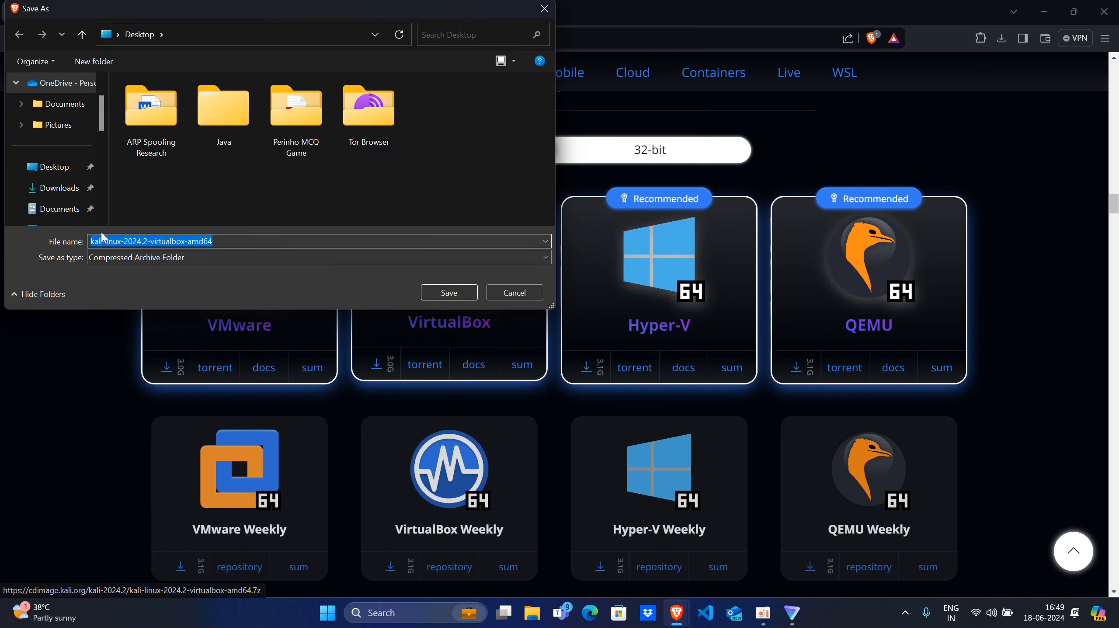
pyautogui.click(59, 188)
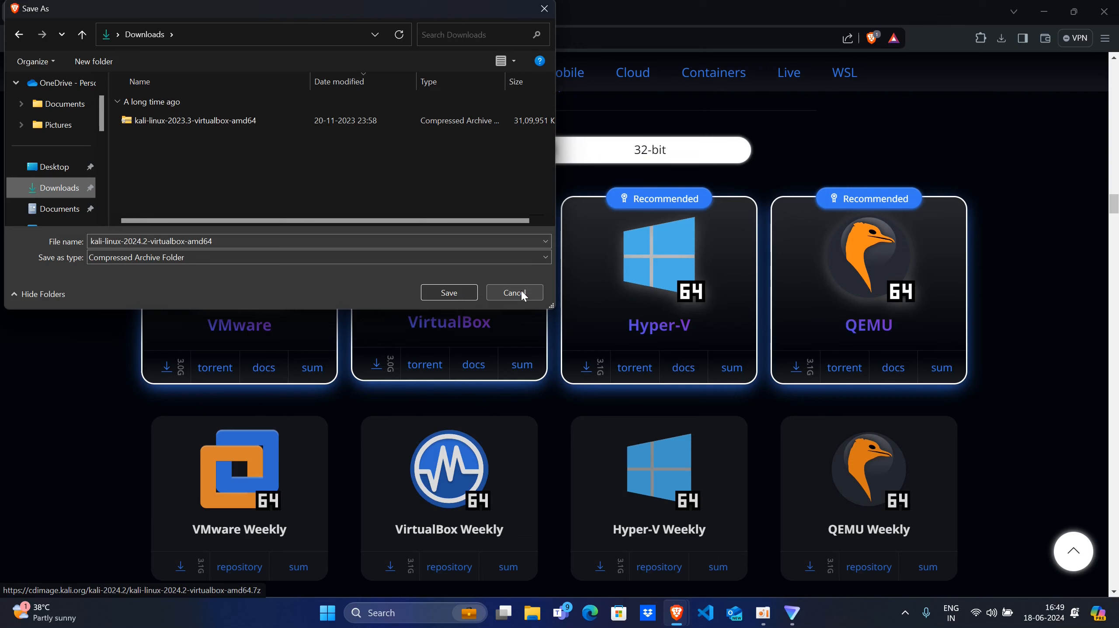
pyautogui.click(521, 288)
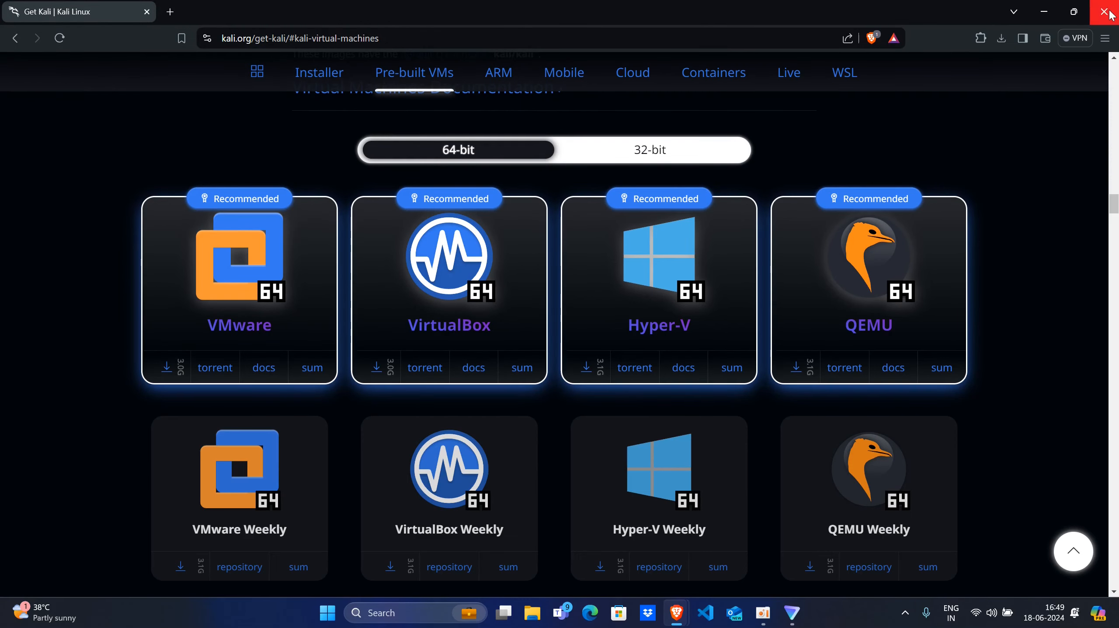
# - Minimize the browser and open the Downloads folder in File Explorer
pyautogui.click(1044, 12)
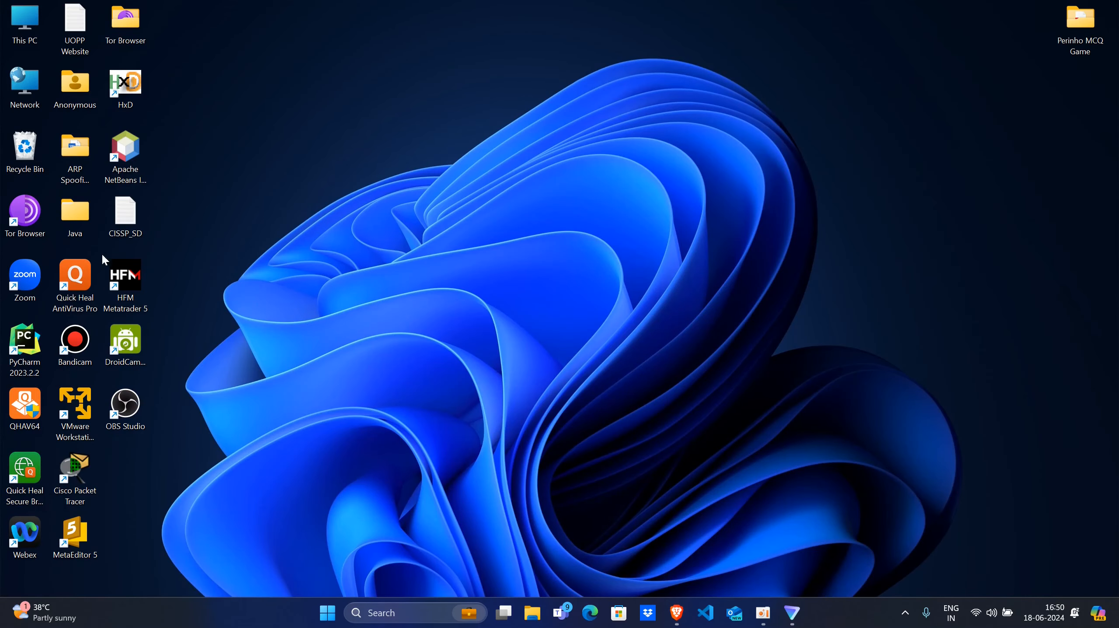
pyautogui.doubleClick(22, 27)
pyautogui.click(49, 255)
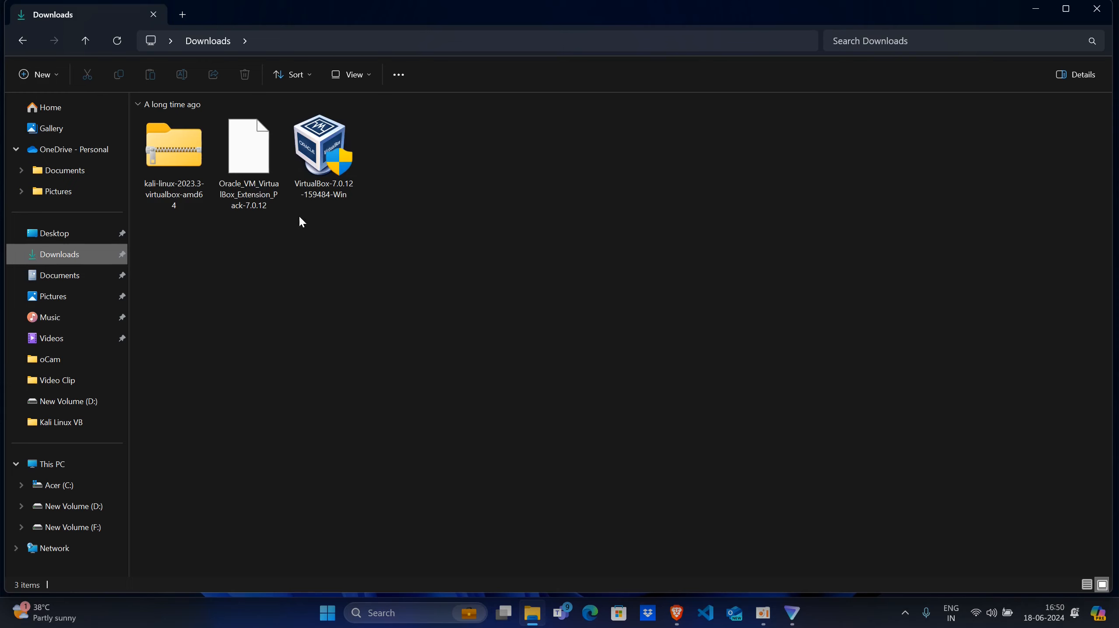
pyautogui.moveTo(333, 162)
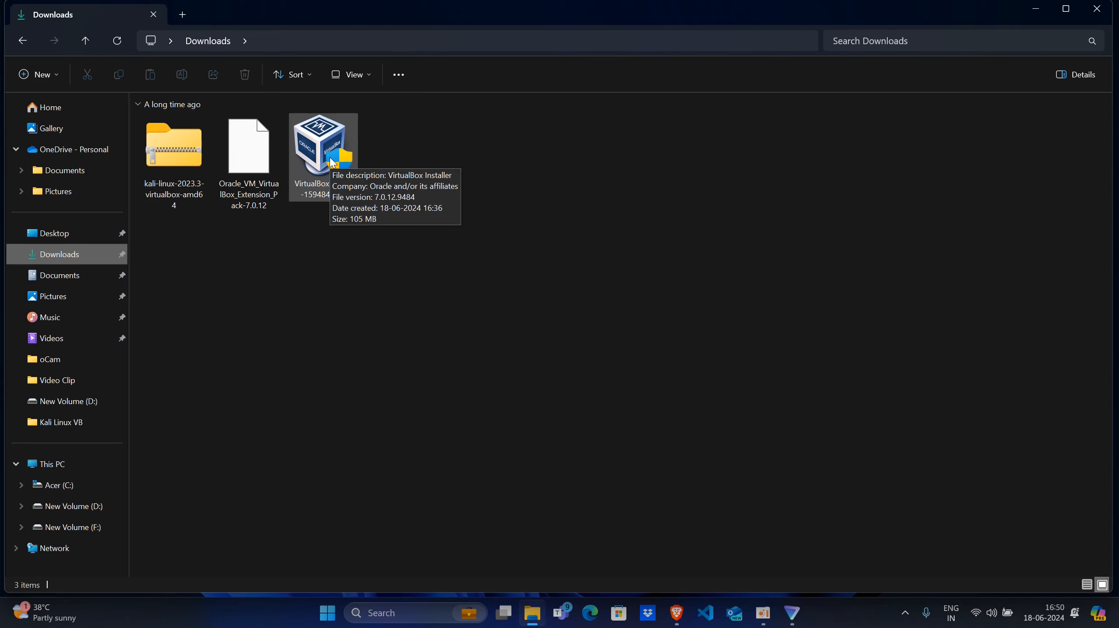
# - Launch the VirtualBox-7.0.12-159484-Win installer from the Downloads folder
pyautogui.click(260, 167)
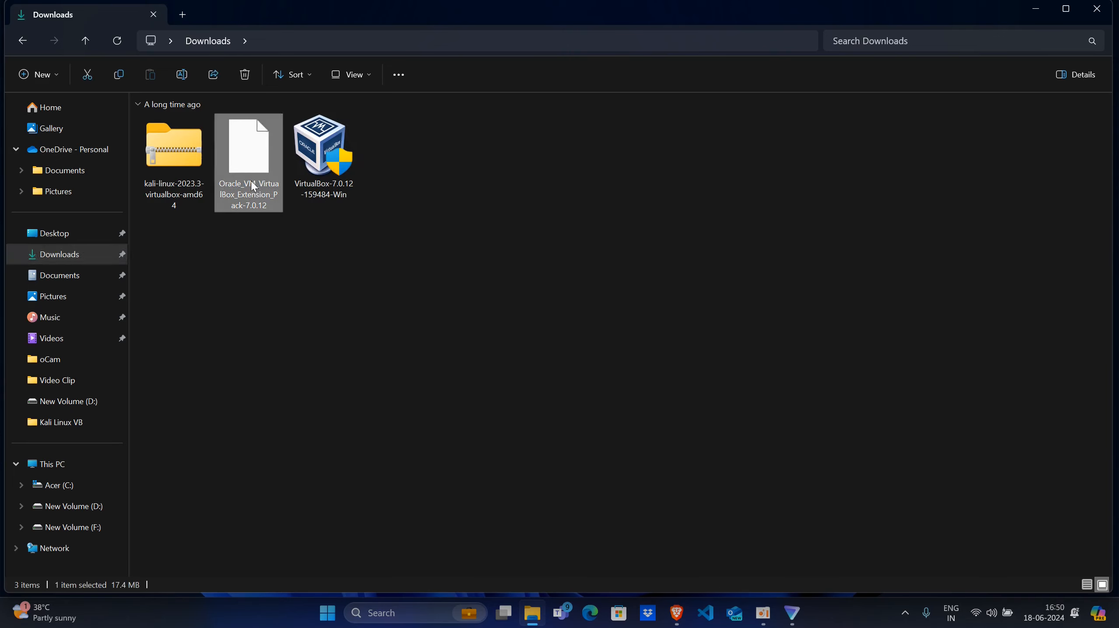
pyautogui.moveTo(244, 166)
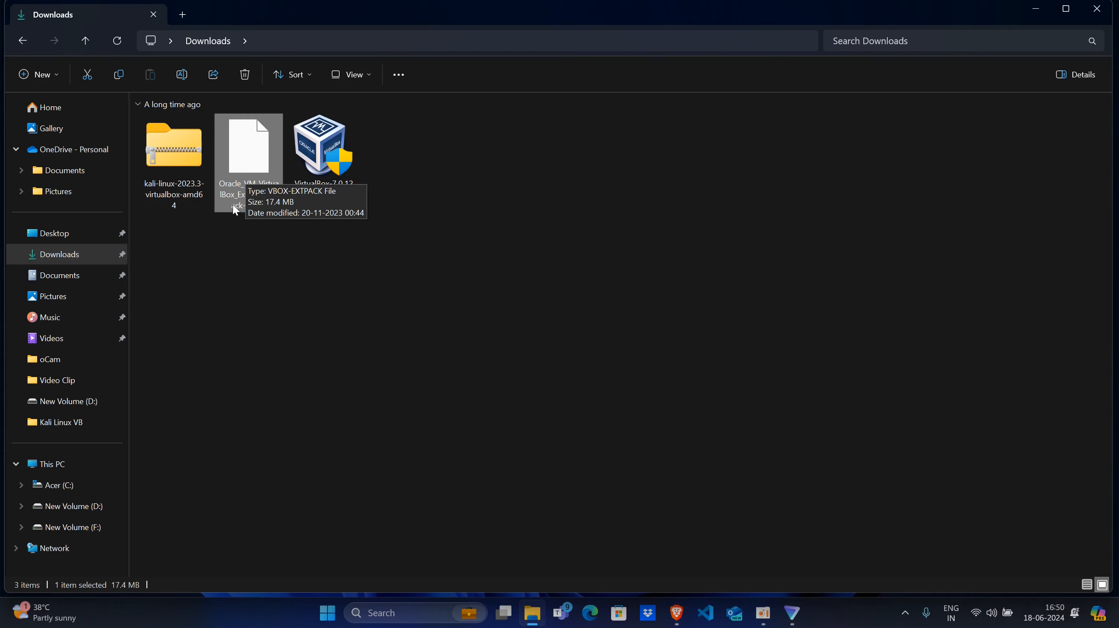
pyautogui.moveTo(315, 149)
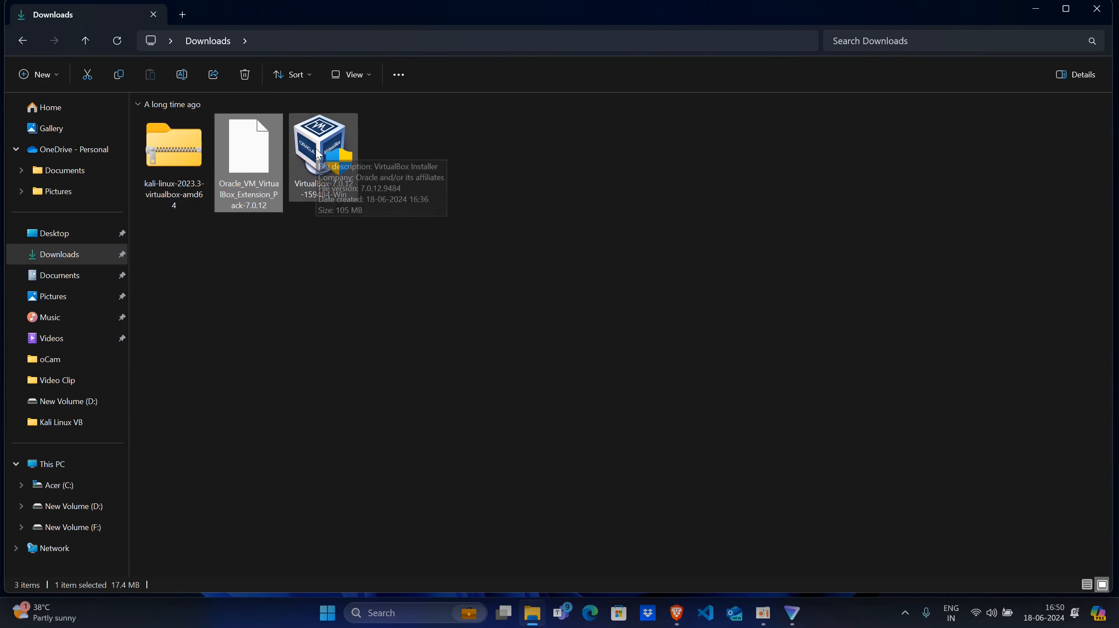
pyautogui.click(314, 150)
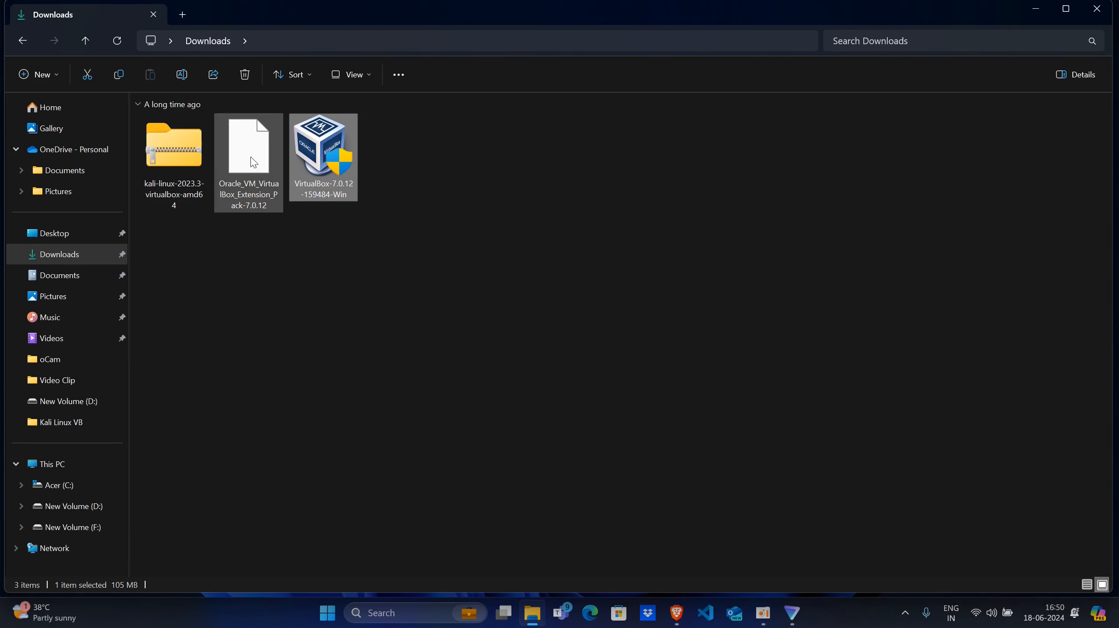
pyautogui.moveTo(251, 150)
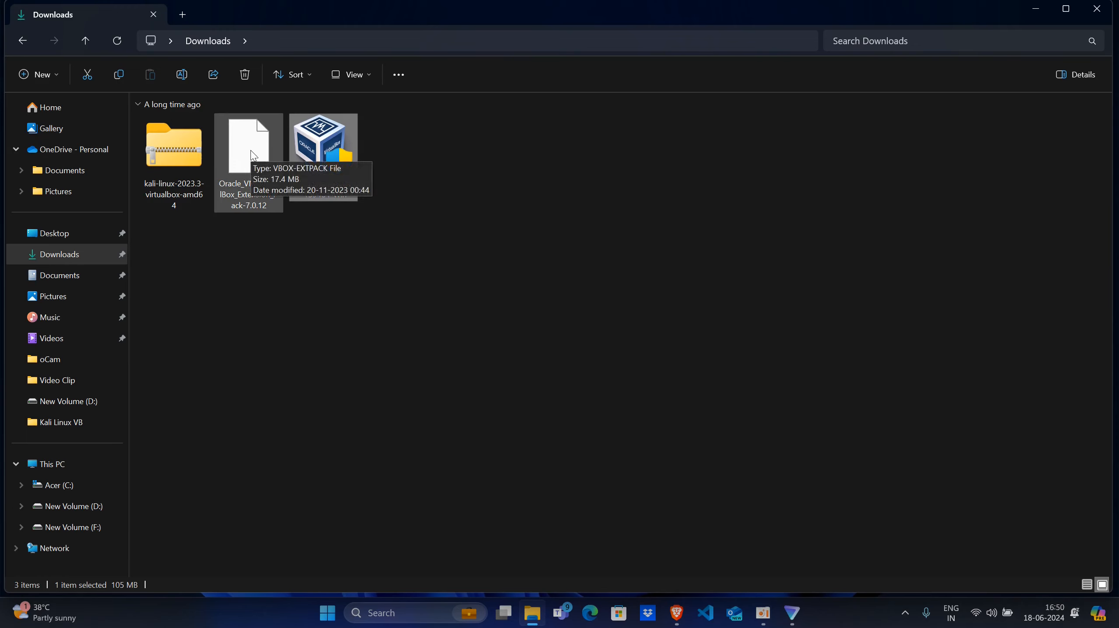
pyautogui.doubleClick(319, 154)
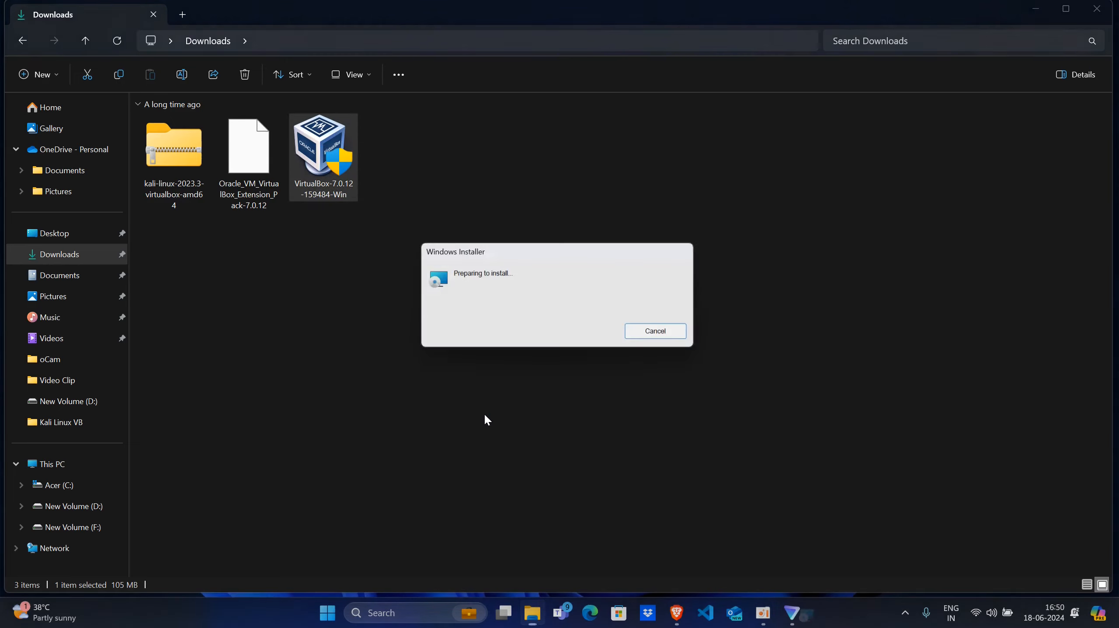
# - Install Oracle VM VirtualBox 7.0.12 with the default setup options and finish the wizard, keeping the option to start the program enabled
pyautogui.click(631, 418)
pyautogui.click(632, 413)
pyautogui.click(631, 415)
pyautogui.click(631, 412)
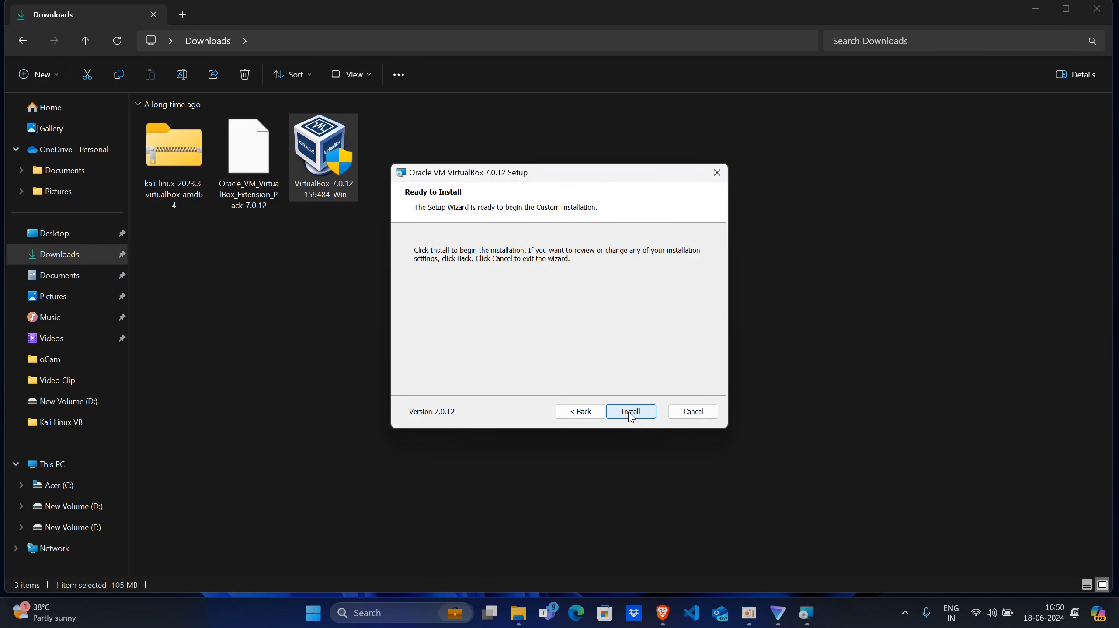
pyautogui.click(630, 412)
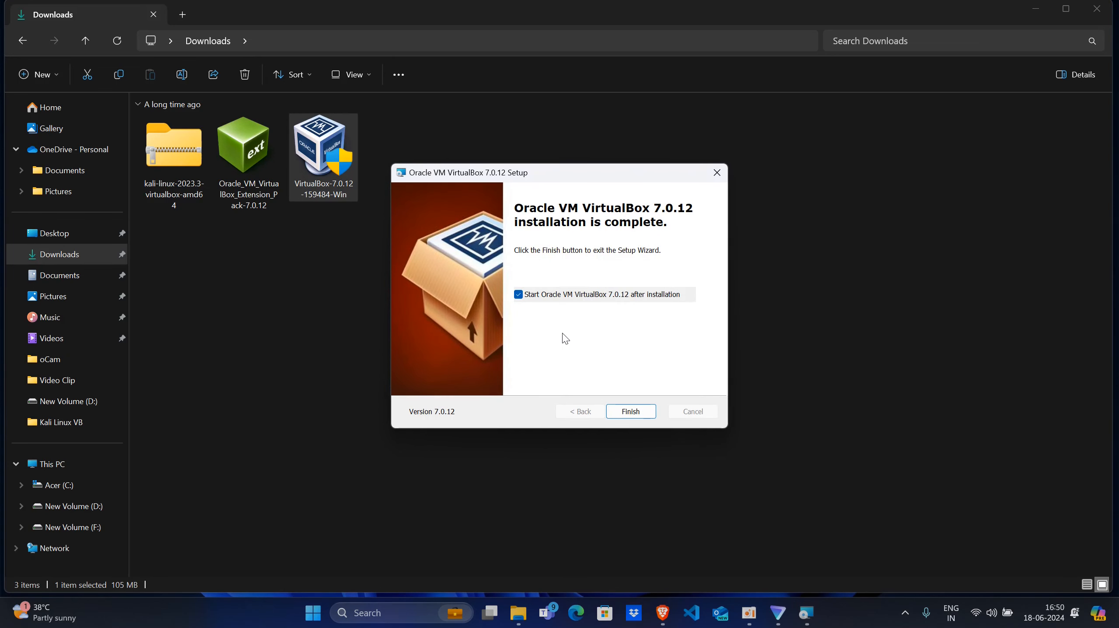
pyautogui.click(640, 419)
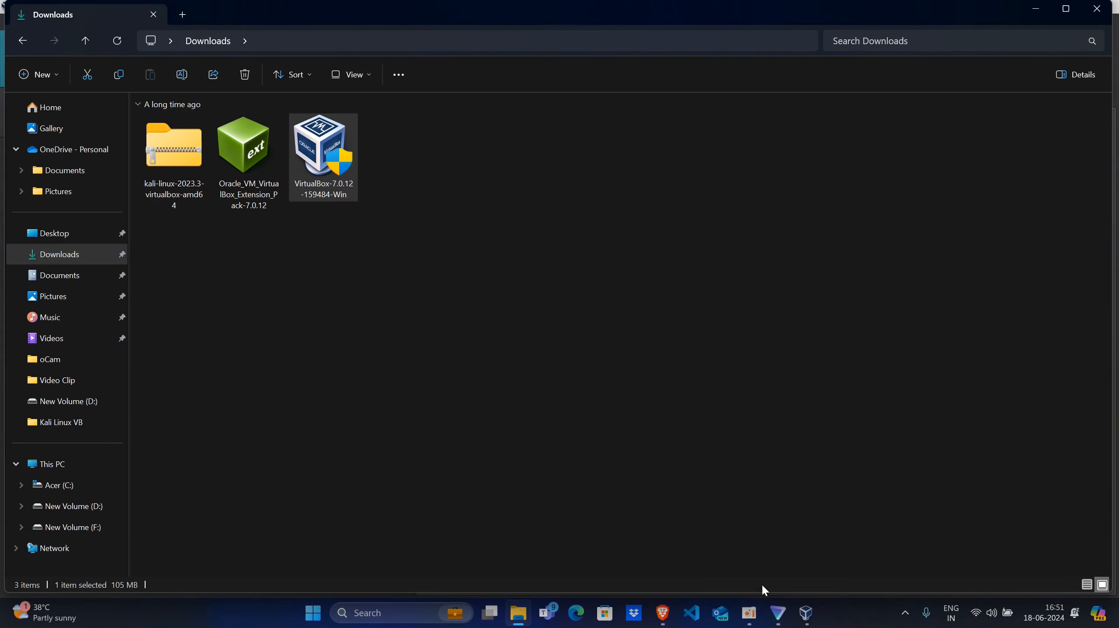
# - Switch to VirtualBox Manager, remove the inaccessible kali-linux-2023.3-virtualbox-amd64 machine, and show the Welcome page of the global tools
pyautogui.moveTo(814, 620)
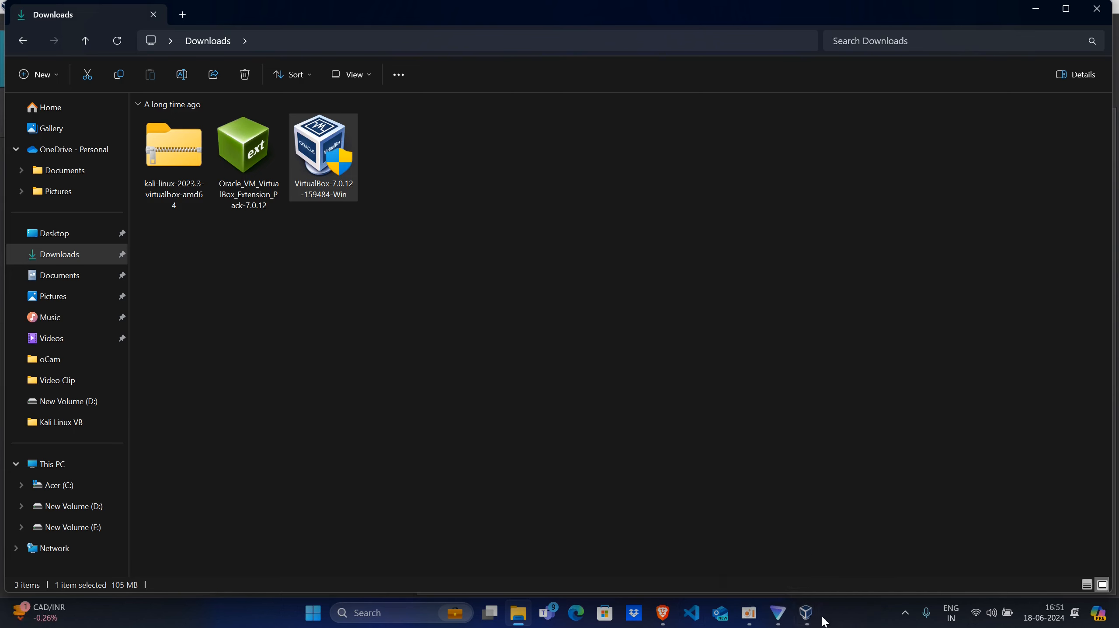
pyautogui.click(807, 613)
pyautogui.click(241, 112)
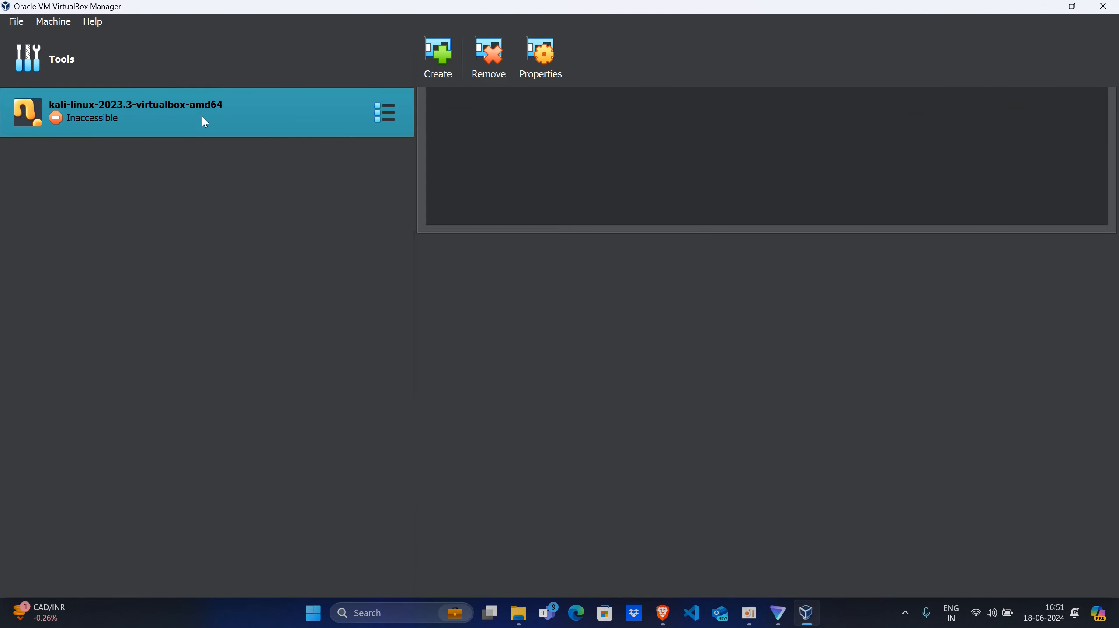
pyautogui.rightClick(205, 121)
pyautogui.click(242, 199)
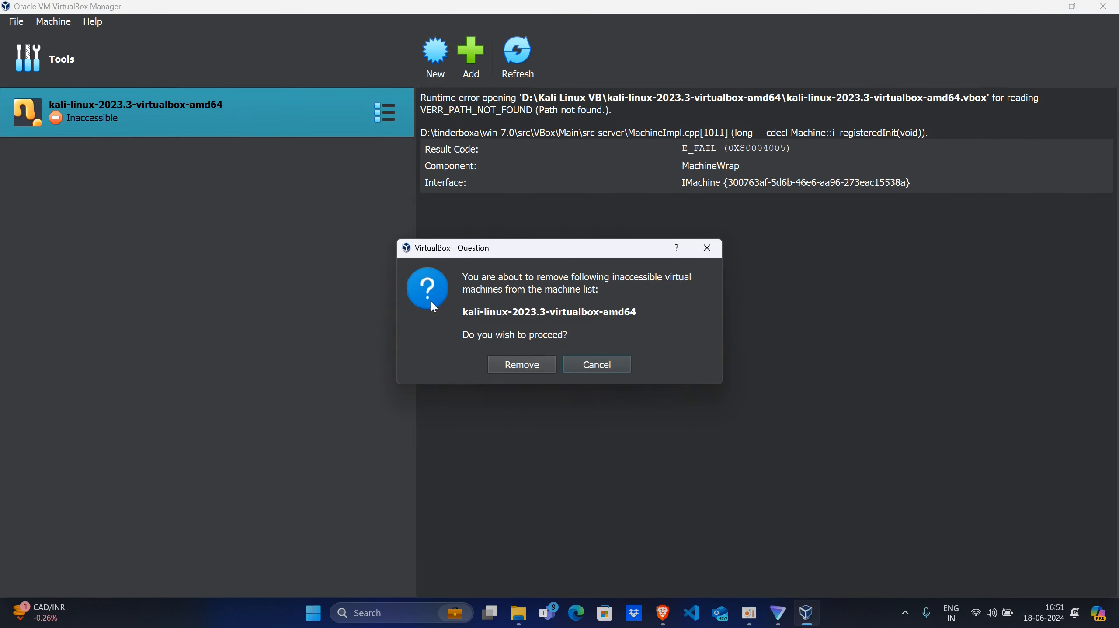
pyautogui.click(521, 365)
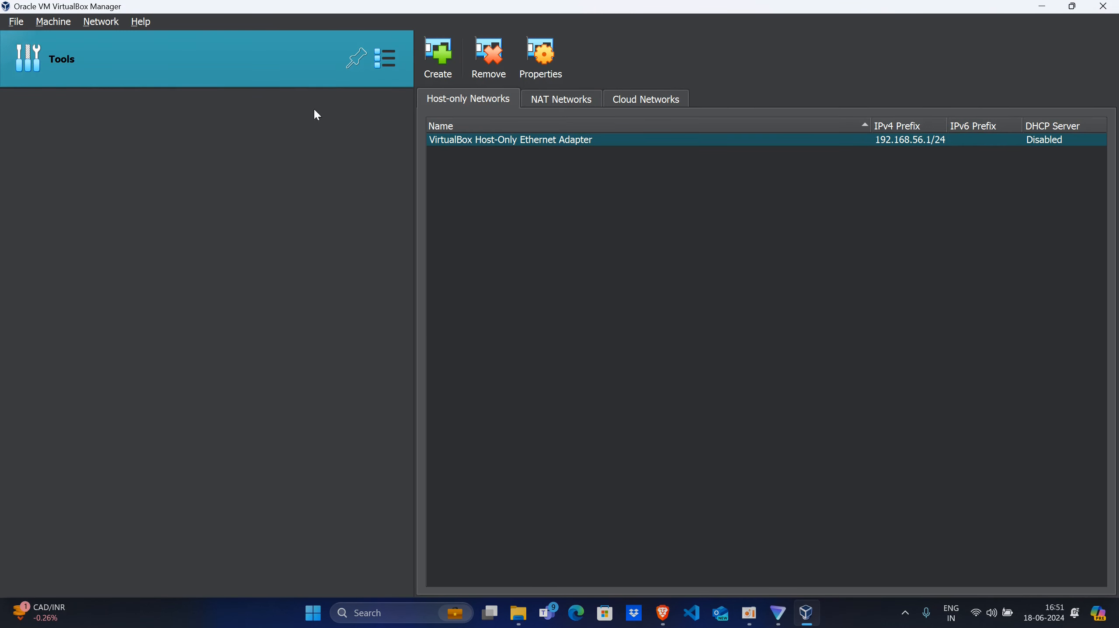
pyautogui.click(380, 61)
pyautogui.click(440, 53)
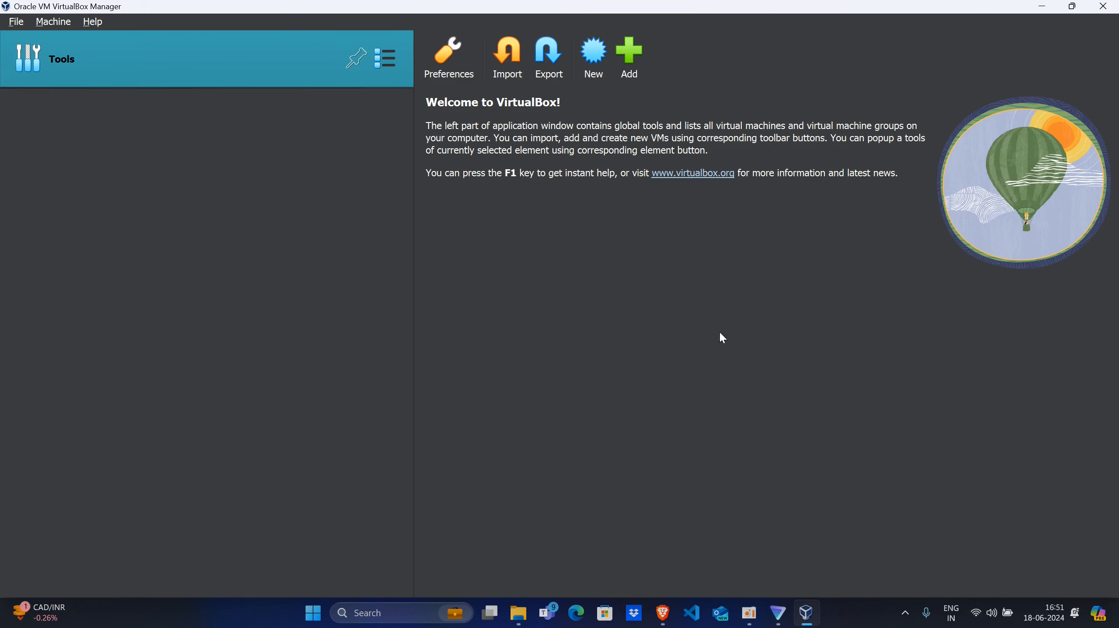
# - Reinstall the Oracle VM VirtualBox Extension Pack 7.0.12 from the Downloads folder, agree to its license, and close the VirtualBox window
pyautogui.click(518, 613)
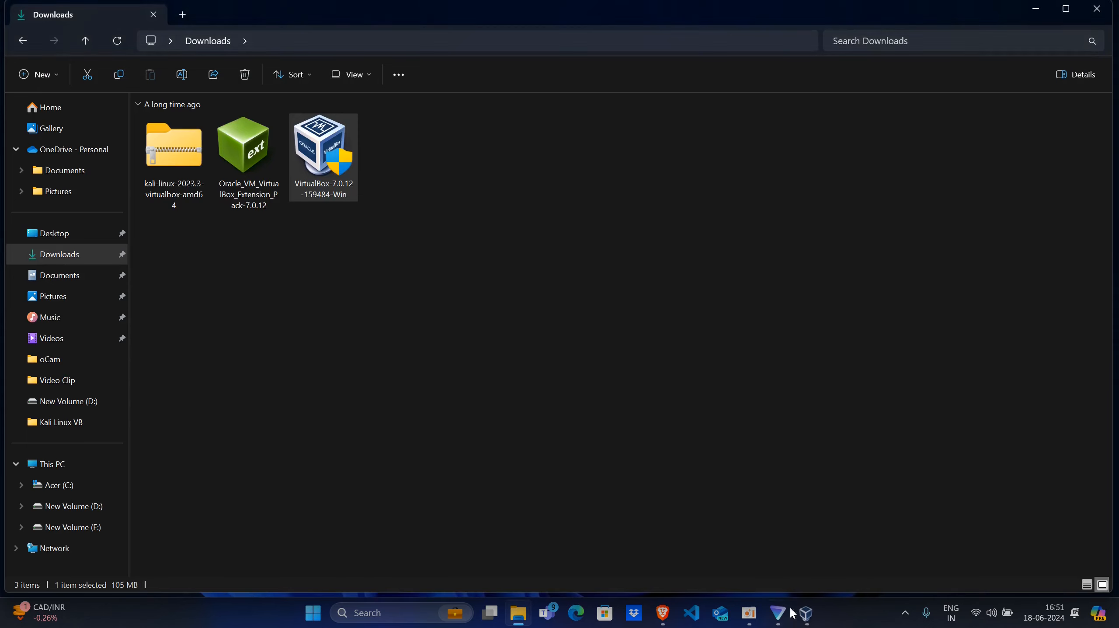
pyautogui.click(254, 170)
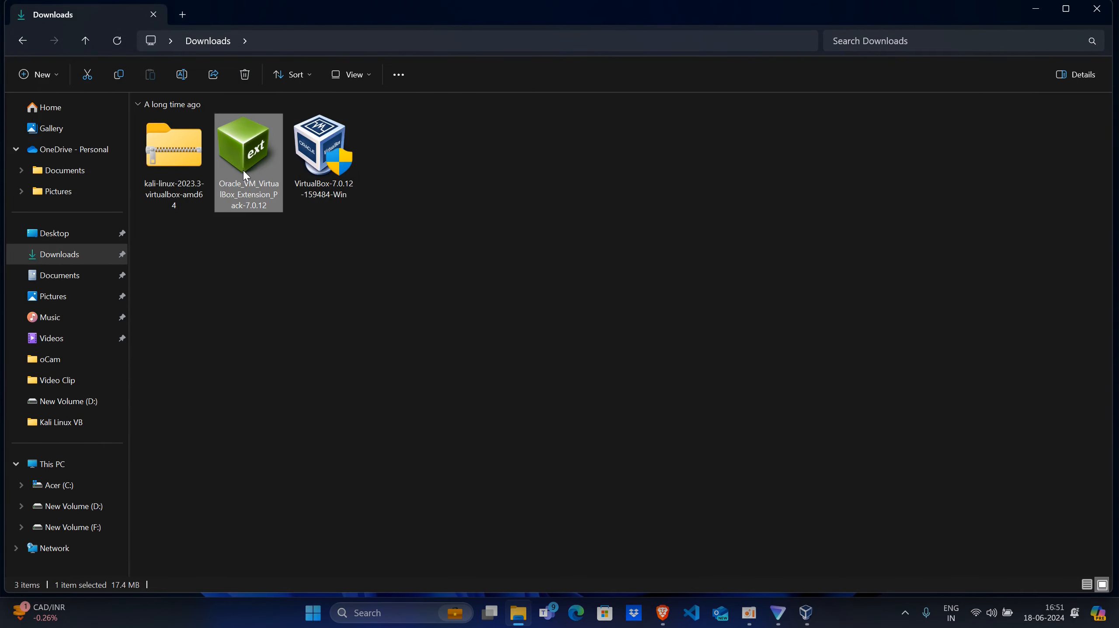
pyautogui.doubleClick(243, 170)
pyautogui.click(519, 408)
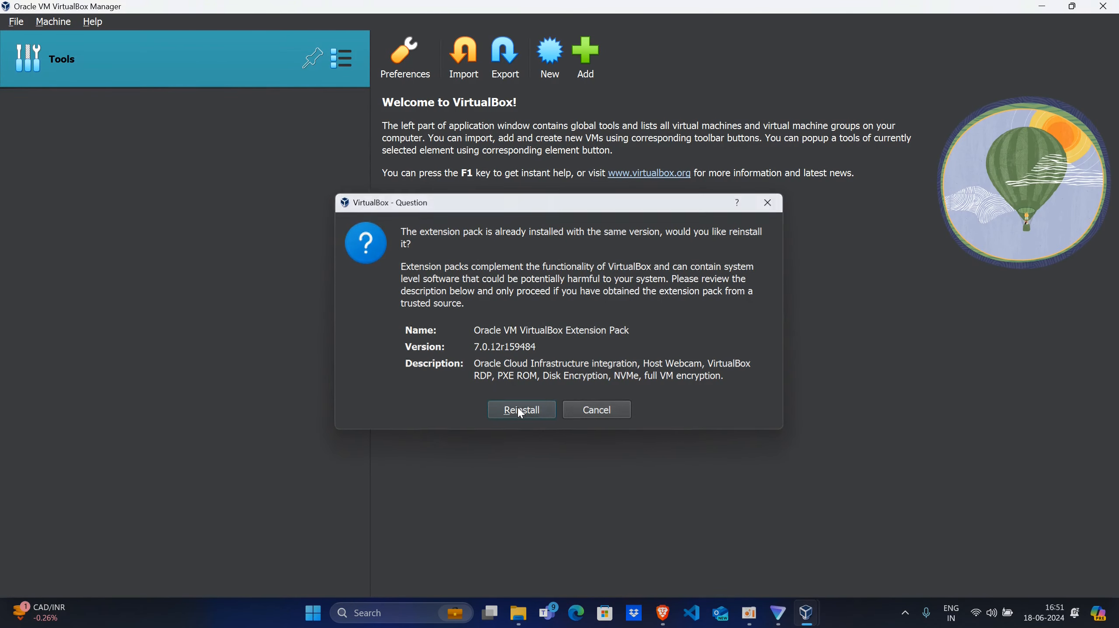
pyautogui.scroll(-1, 646, 305)
pyautogui.scroll(-20, 646, 306)
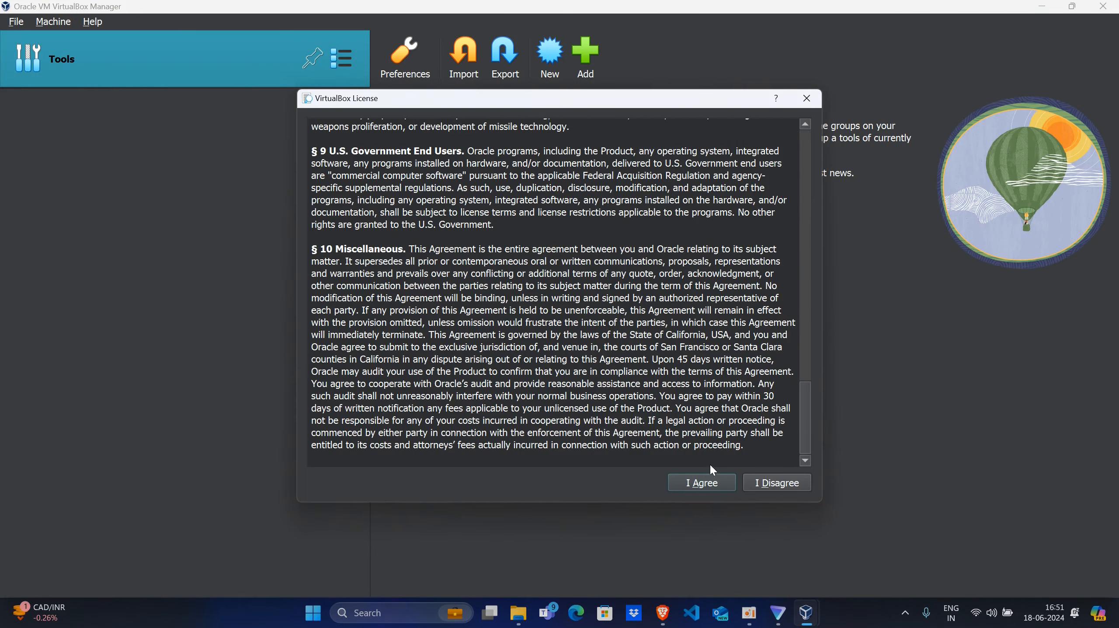
pyautogui.click(689, 481)
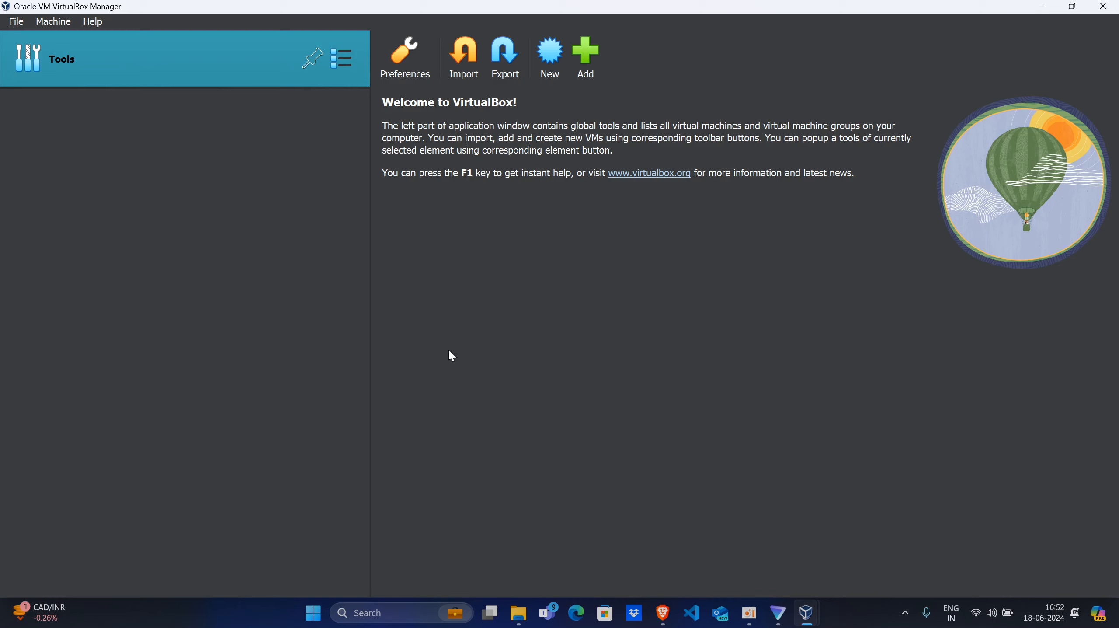
pyautogui.click(1117, 6)
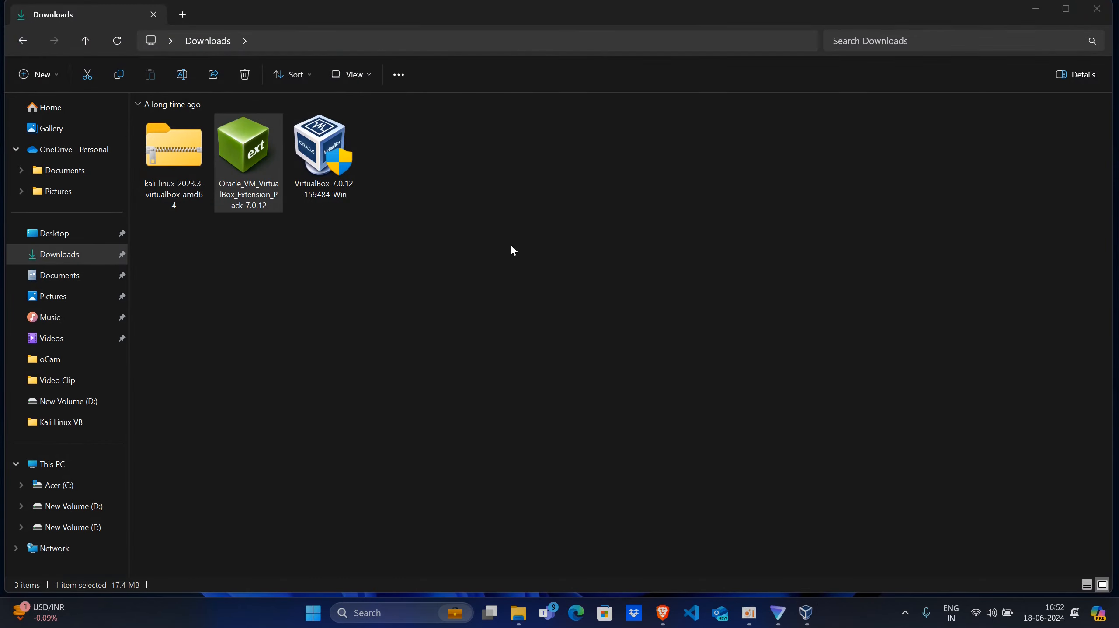
# - Extract the kali-linux-2023.3-virtualbox-amd64 archive directly into the Downloads folder with 7-Zip
pyautogui.rightClick(511, 247)
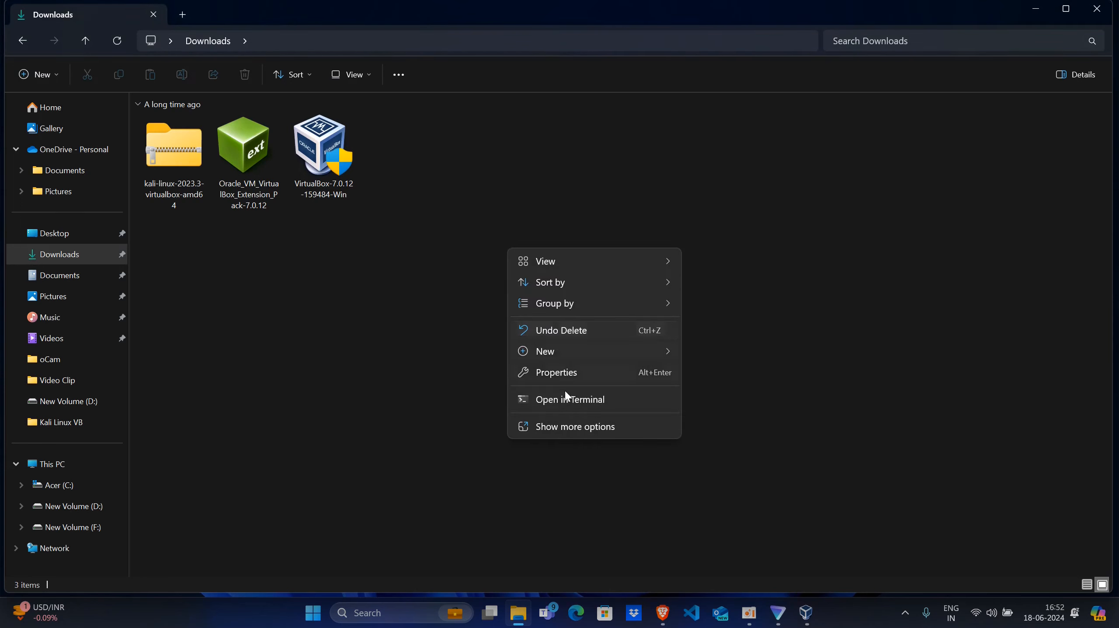
pyautogui.click(566, 430)
pyautogui.click(550, 299)
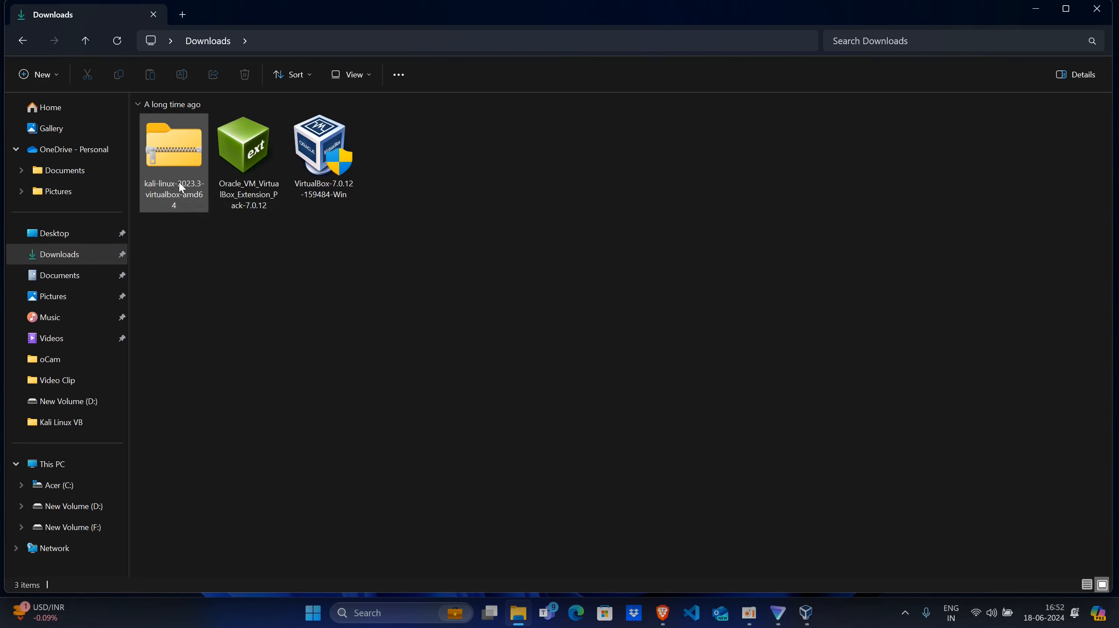
pyautogui.click(170, 158)
pyautogui.rightClick(180, 155)
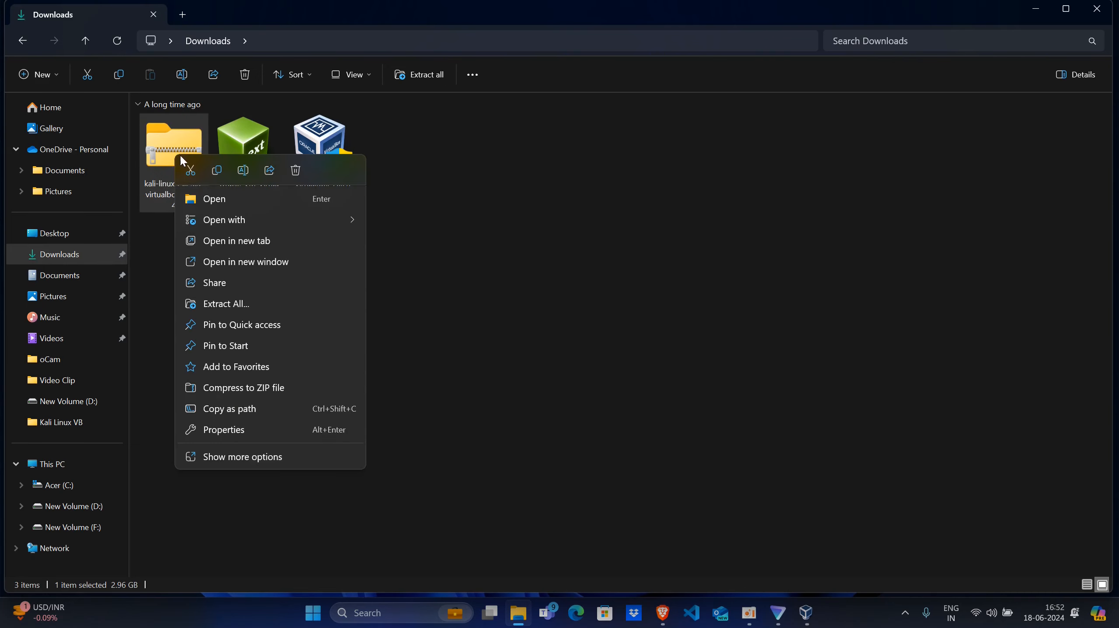
pyautogui.click(212, 459)
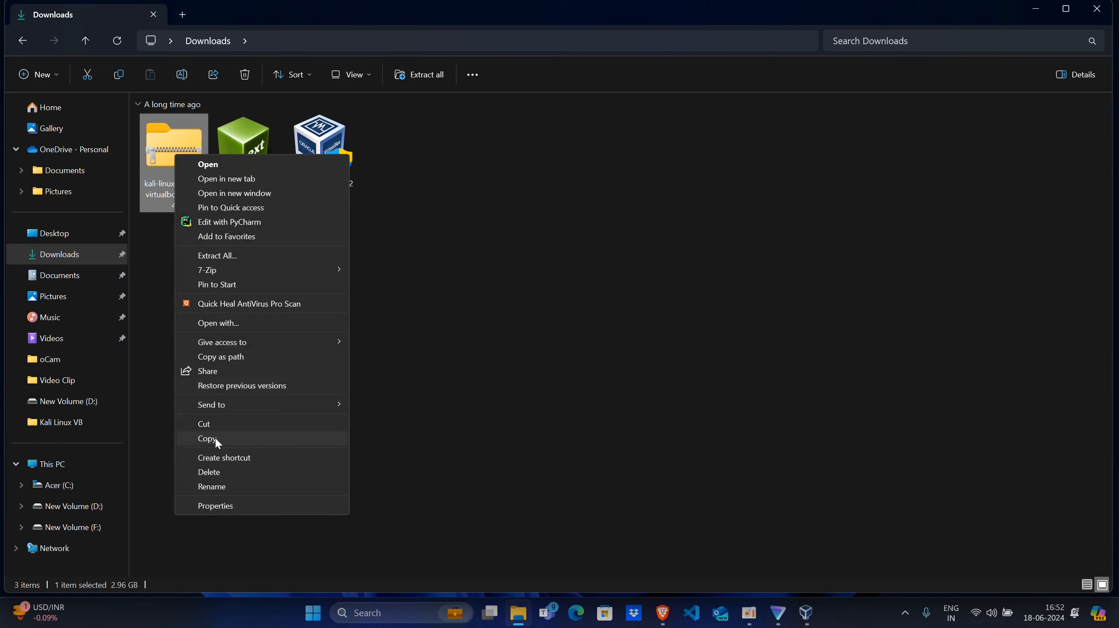
pyautogui.moveTo(217, 272)
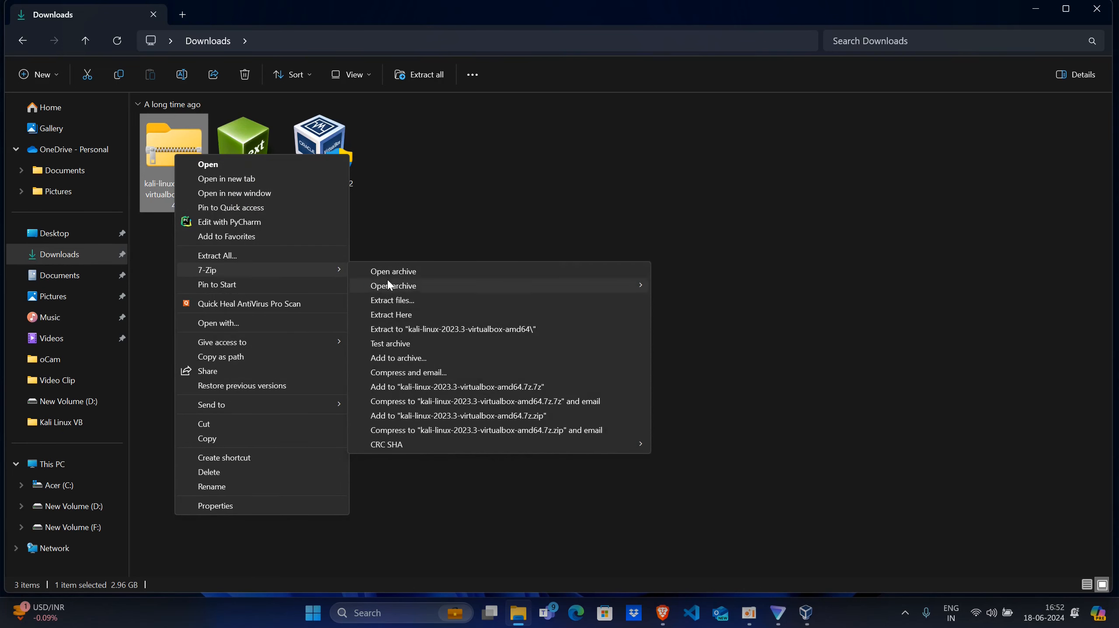
pyautogui.click(407, 314)
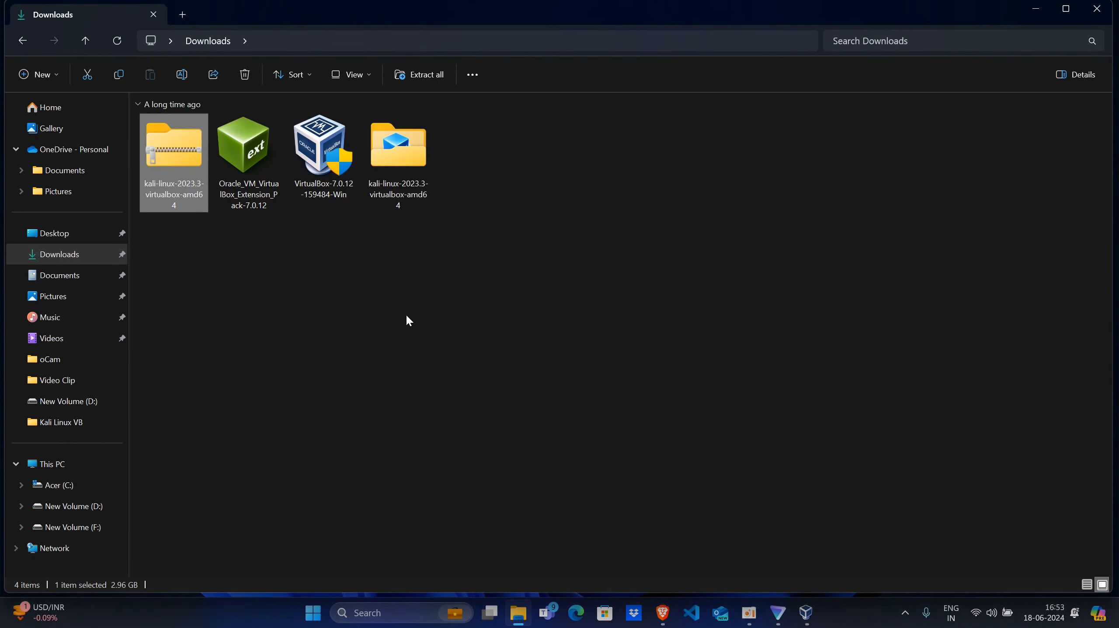
# - Open the extracted kali-linux-2023.3-virtualbox-amd64 folder and add its virtual machine definition file to VirtualBox
pyautogui.click(390, 195)
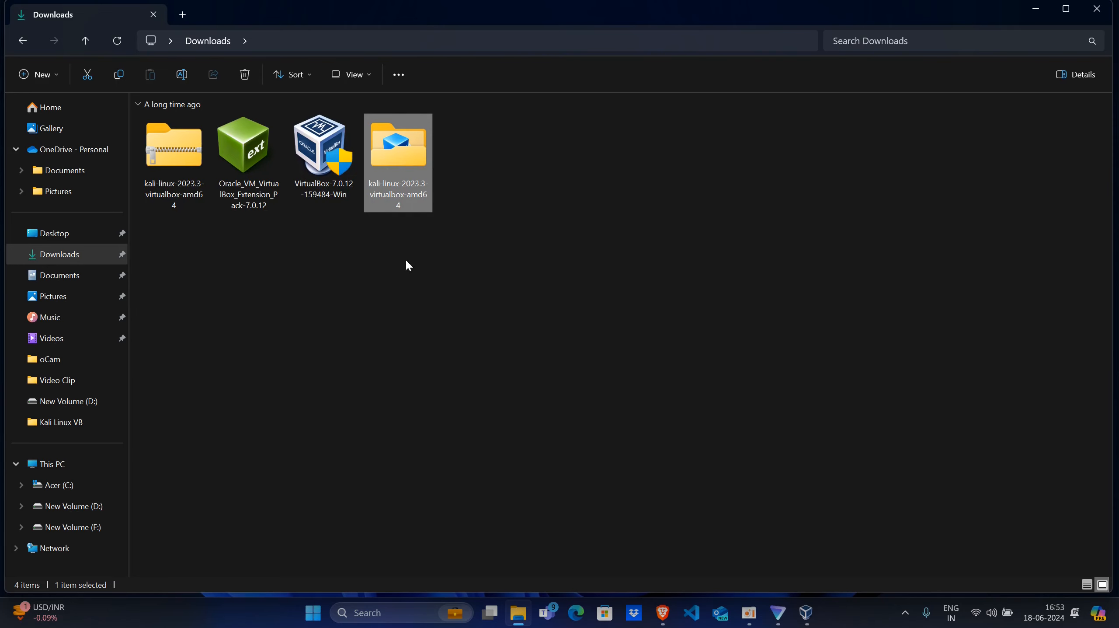
pyautogui.doubleClick(398, 168)
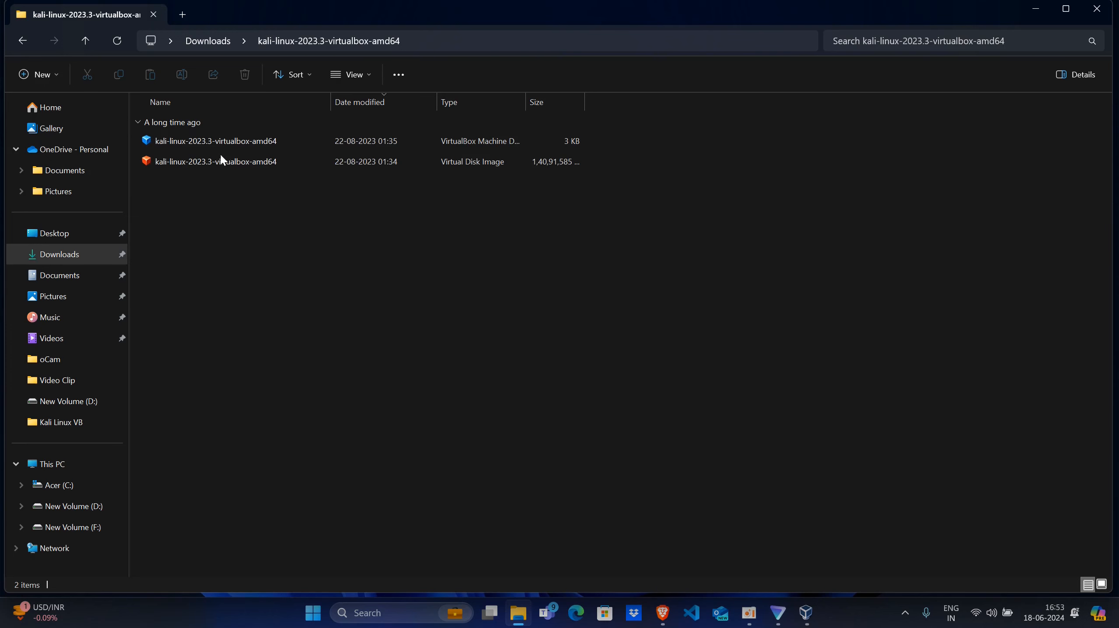
pyautogui.click(210, 144)
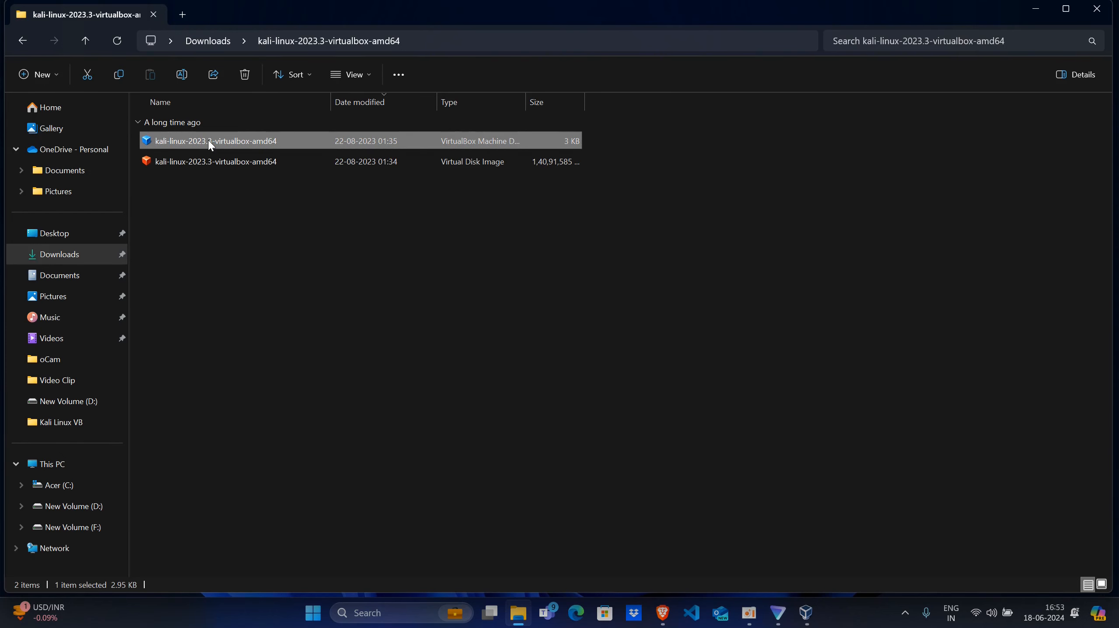
pyautogui.doubleClick(209, 142)
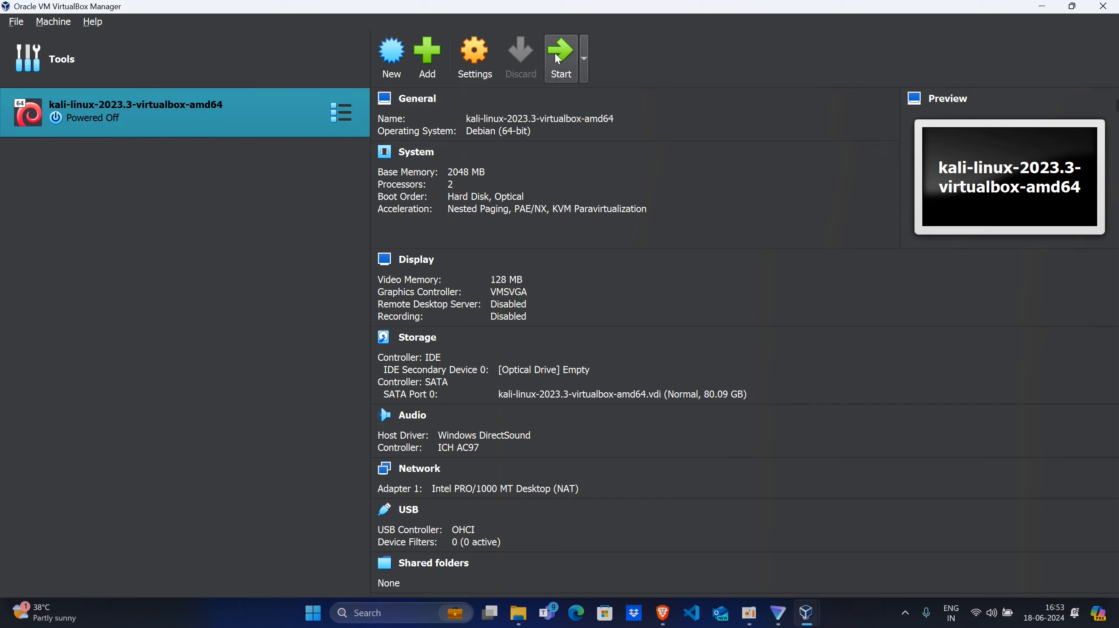
# - Start the kali-linux-2023.3-virtualbox-amd64 machine, dismiss its keyboard capture notice, and maximize the machine's window
pyautogui.click(566, 61)
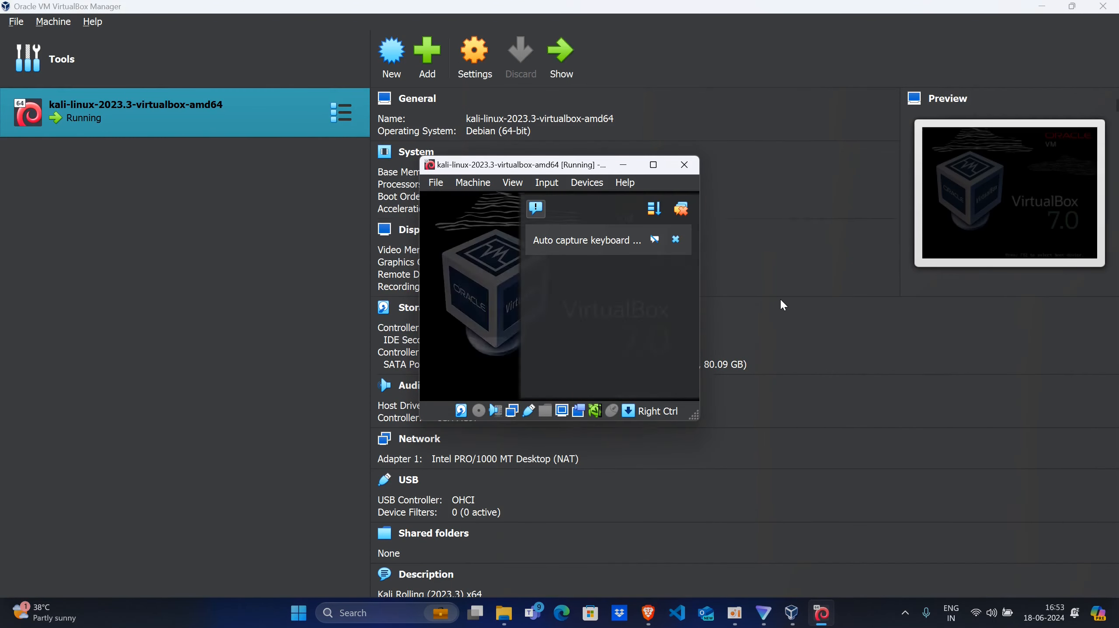
pyautogui.click(677, 239)
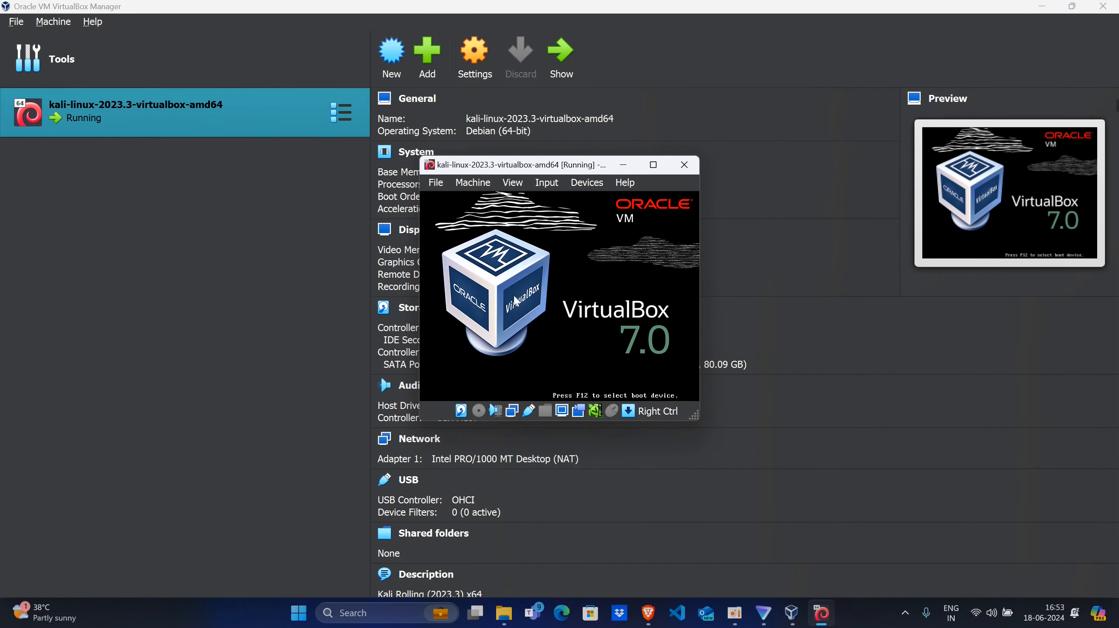
pyautogui.click(684, 165)
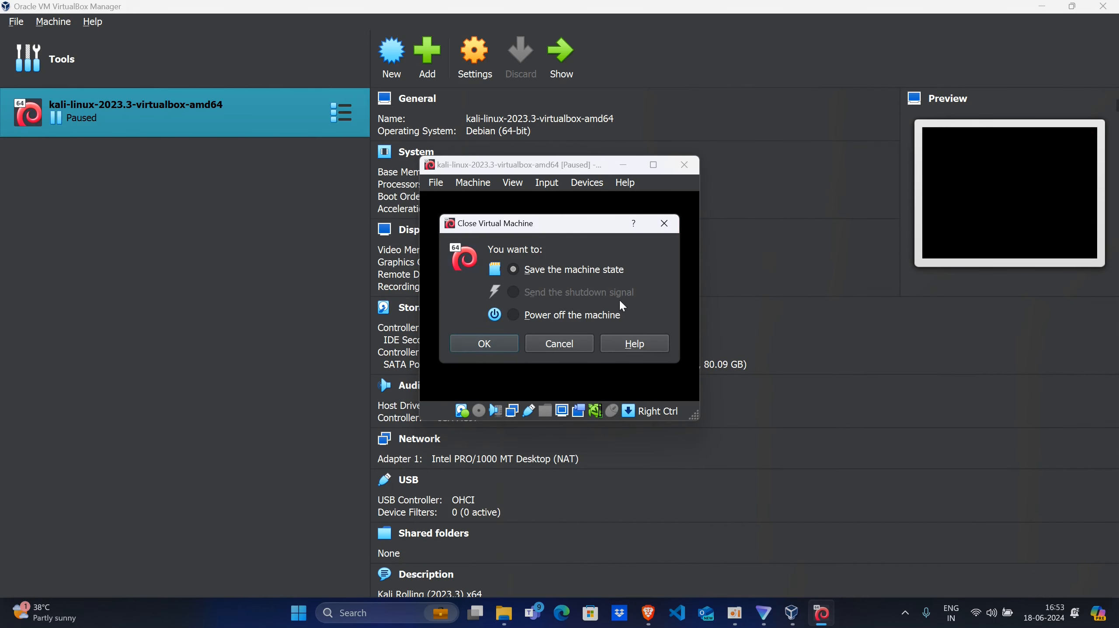
pyautogui.click(592, 343)
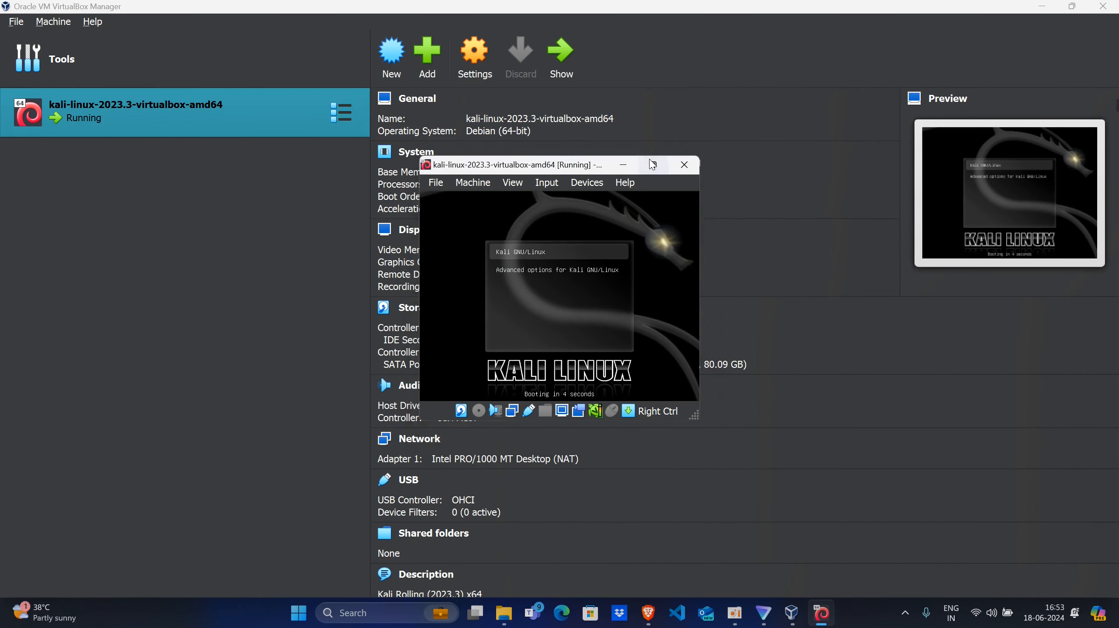
pyautogui.click(654, 164)
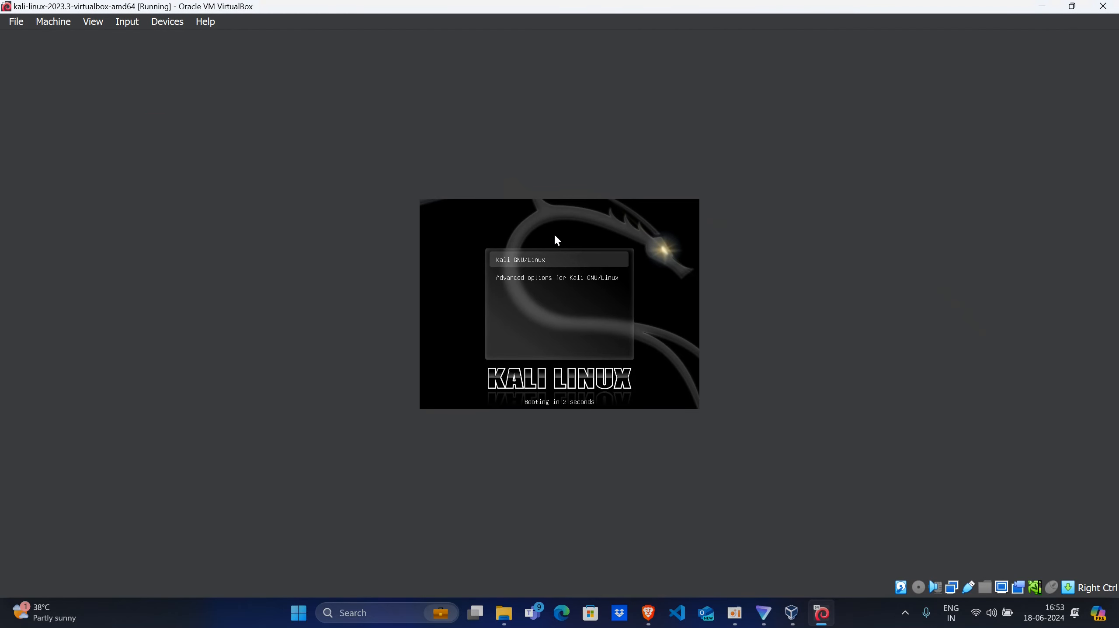
# - Boot the Kali GNU/Linux entry and log in to the guest system with the username and account password
pyautogui.press('Return')
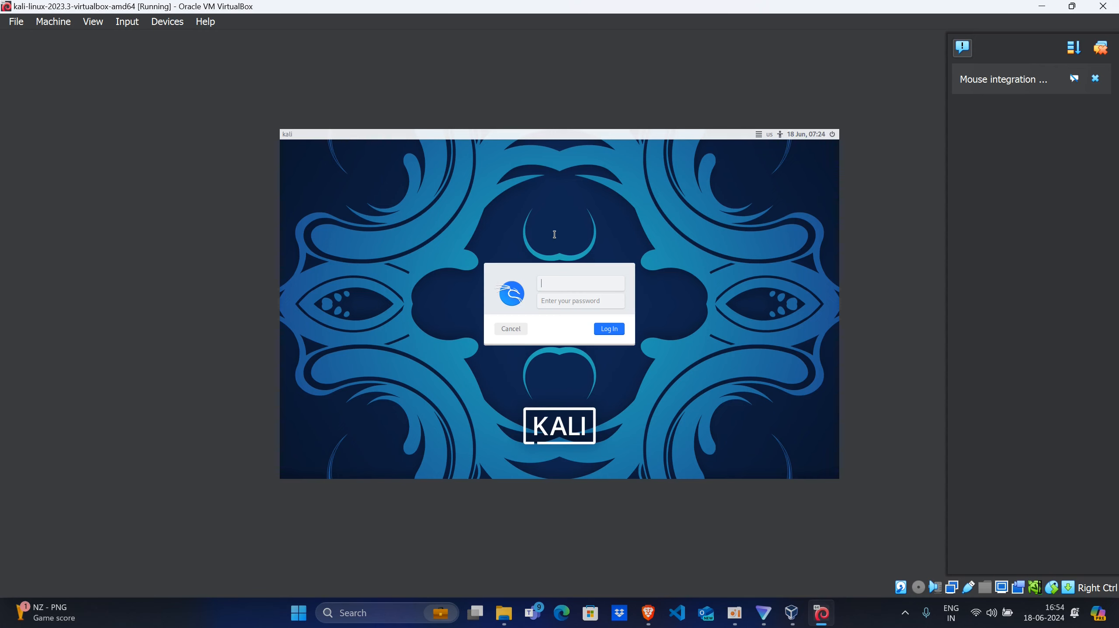
pyautogui.write('ks')
pyautogui.press('BackSpace')
pyautogui.press('BackSpace')
pyautogui.press('Return')
pyautogui.write('kali')
pyautogui.press('Return')
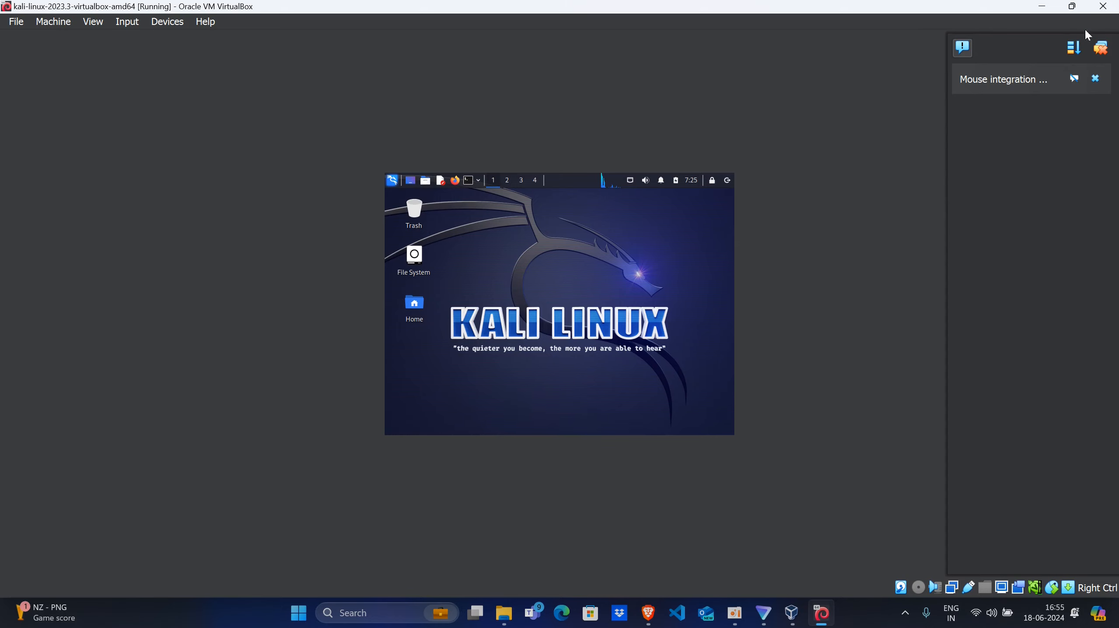
# - Restore and re-maximize the virtual machine window to resize the Kali desktop, and dismiss the mouse integration notification
pyautogui.click(1072, 6)
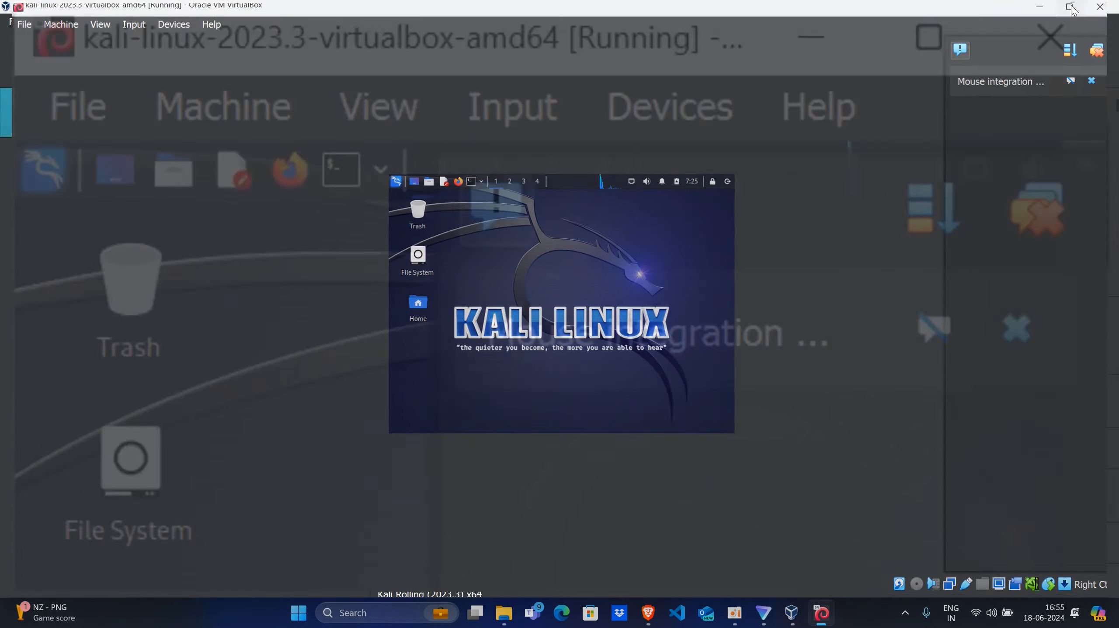
pyautogui.click(655, 166)
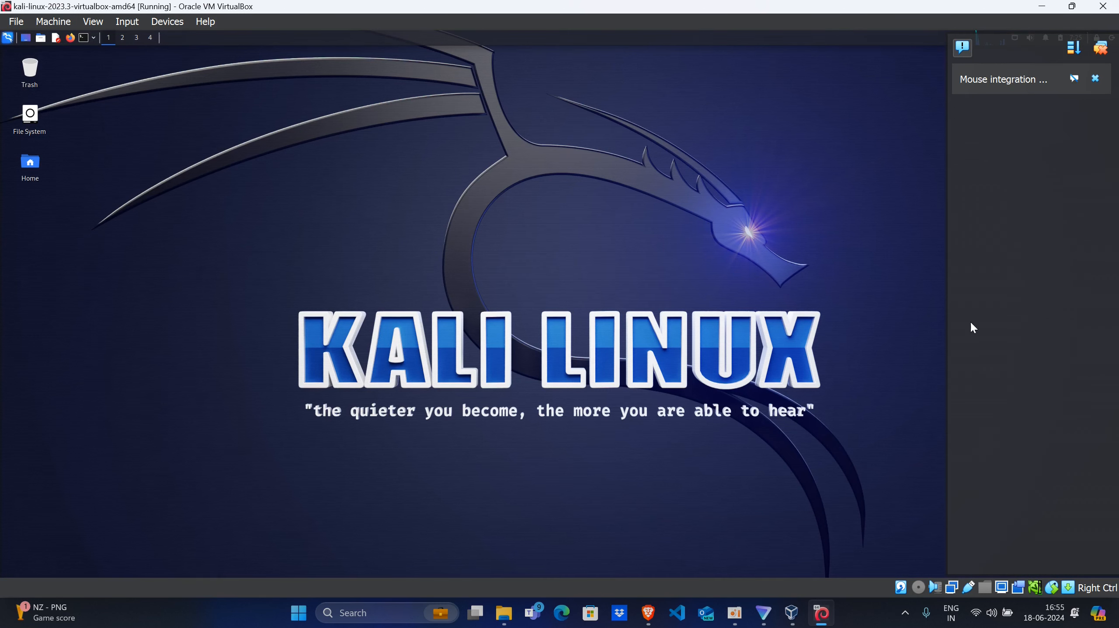
pyautogui.click(1095, 78)
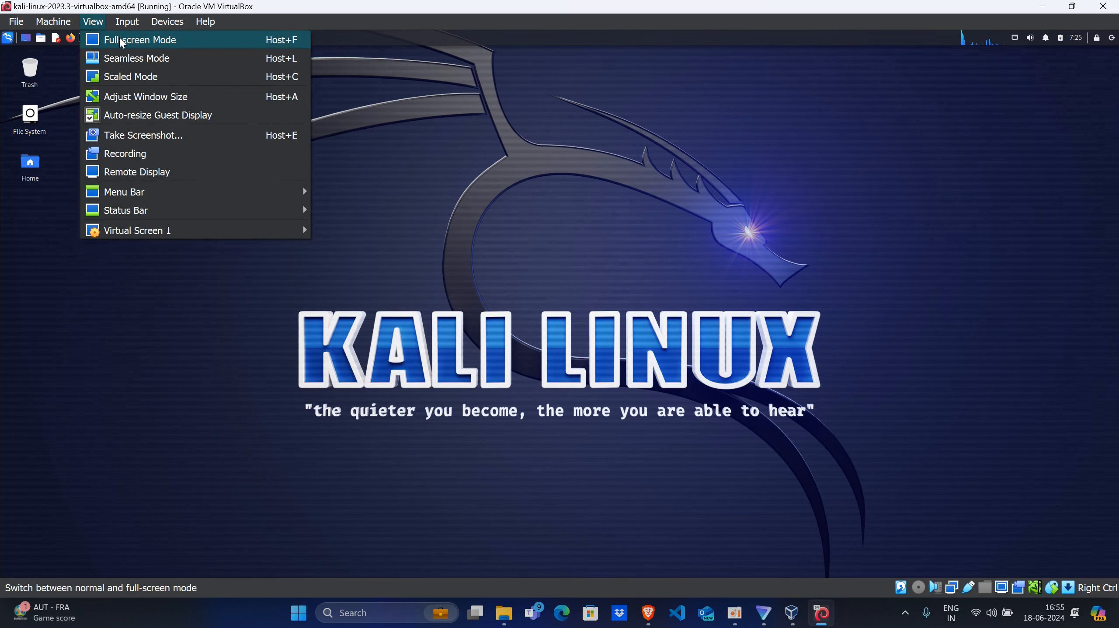
# - Switch the Kali virtual machine window to full-screen mode and accept the information message about the switch
pyautogui.click(467, 205)
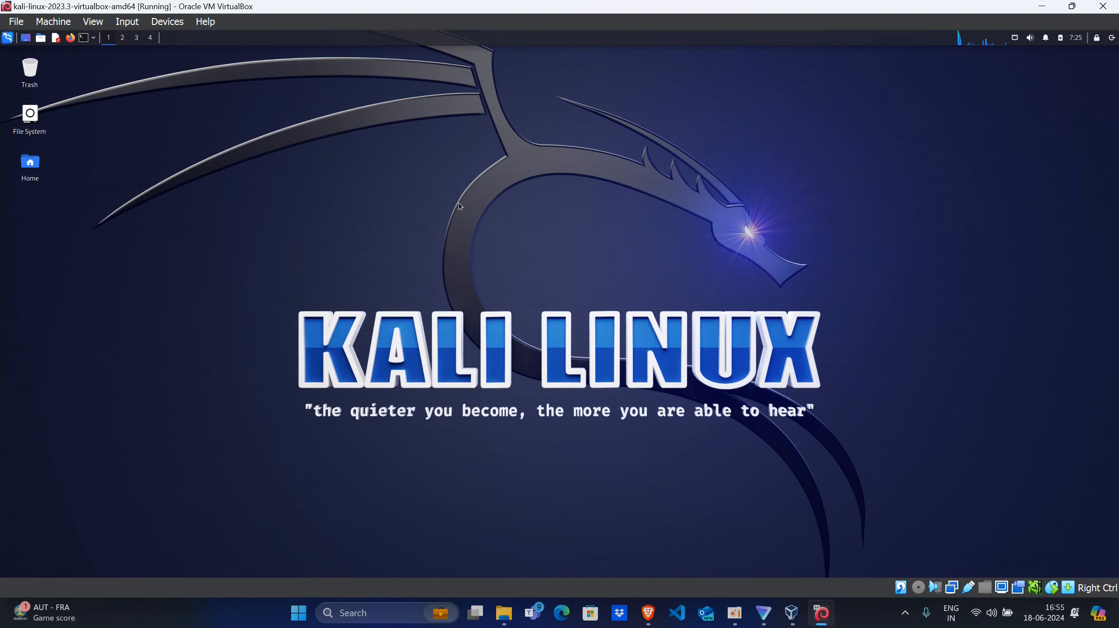
pyautogui.click(92, 21)
pyautogui.moveTo(127, 21)
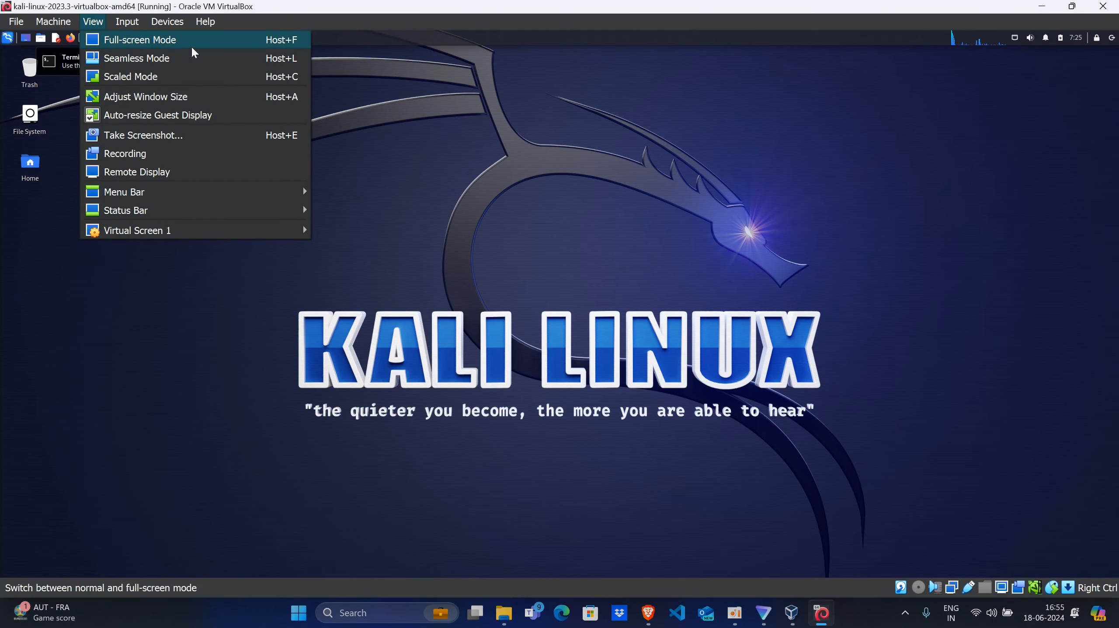
pyautogui.click(192, 44)
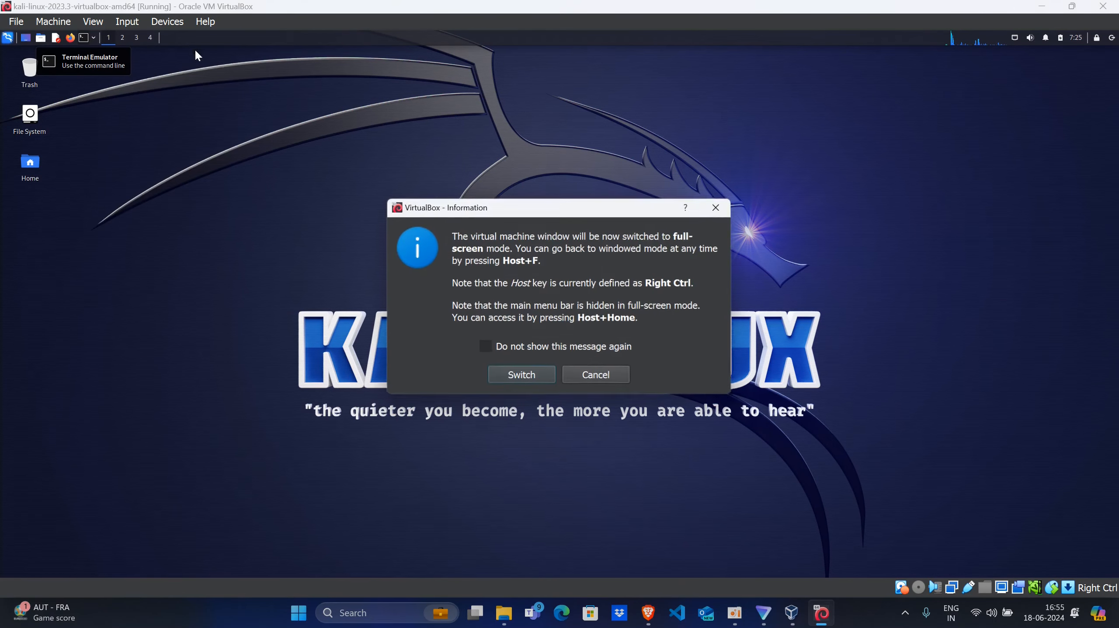
pyautogui.click(511, 373)
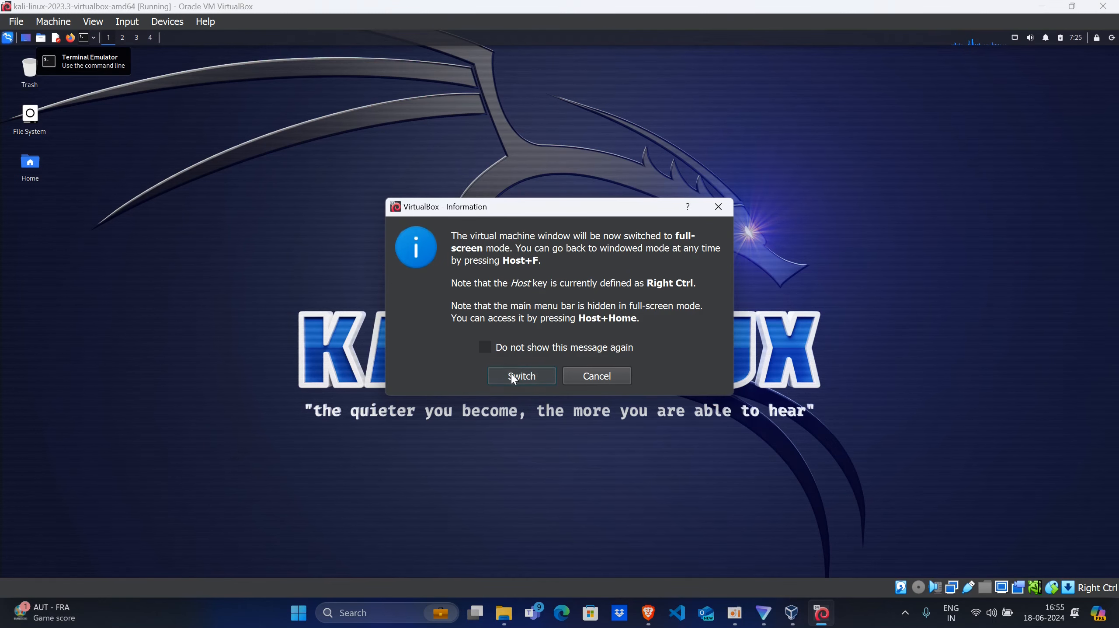